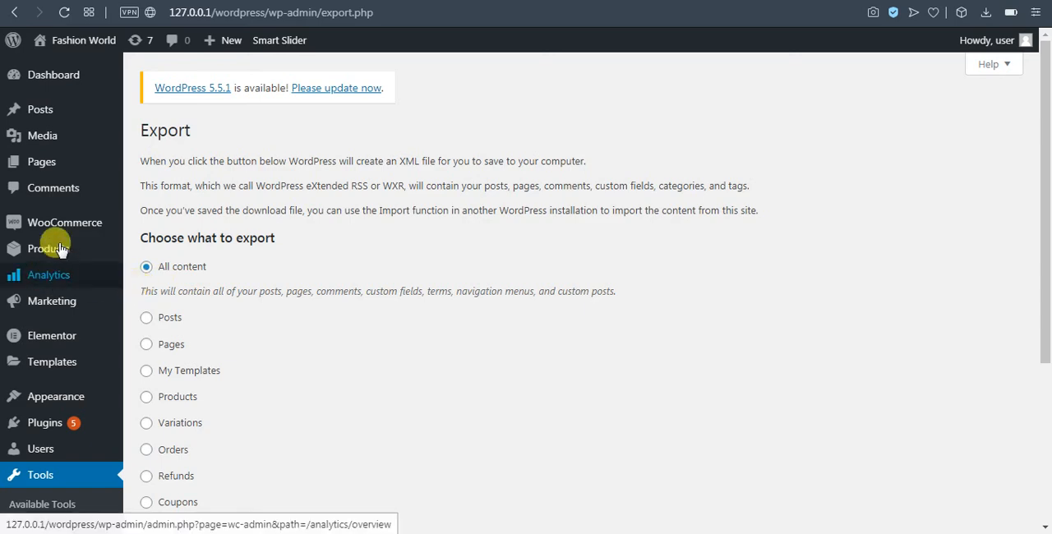
Open the WooCommerce product categories page and look through the list of existing categories
mouse_move(32, 247)
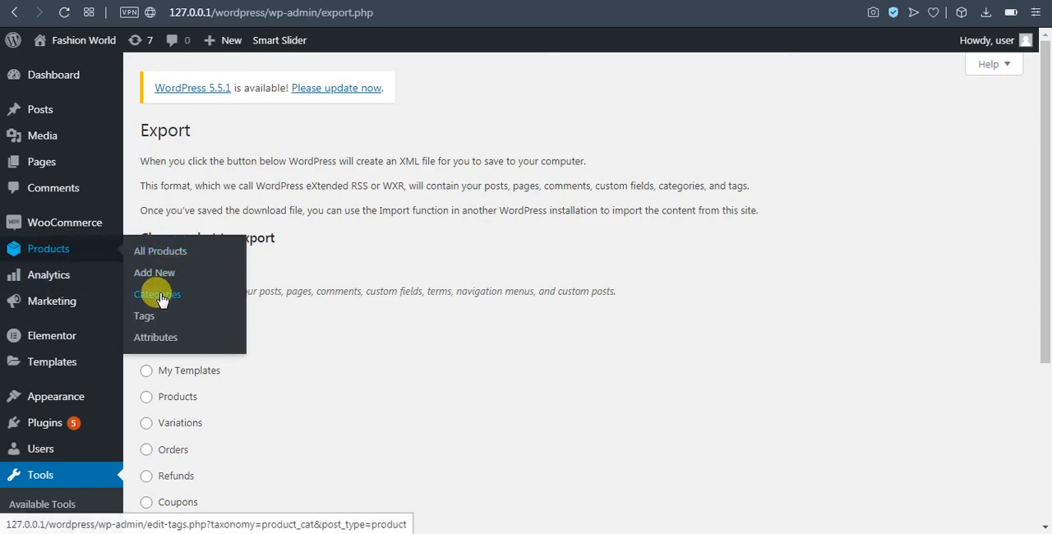
left_click(279, 1)
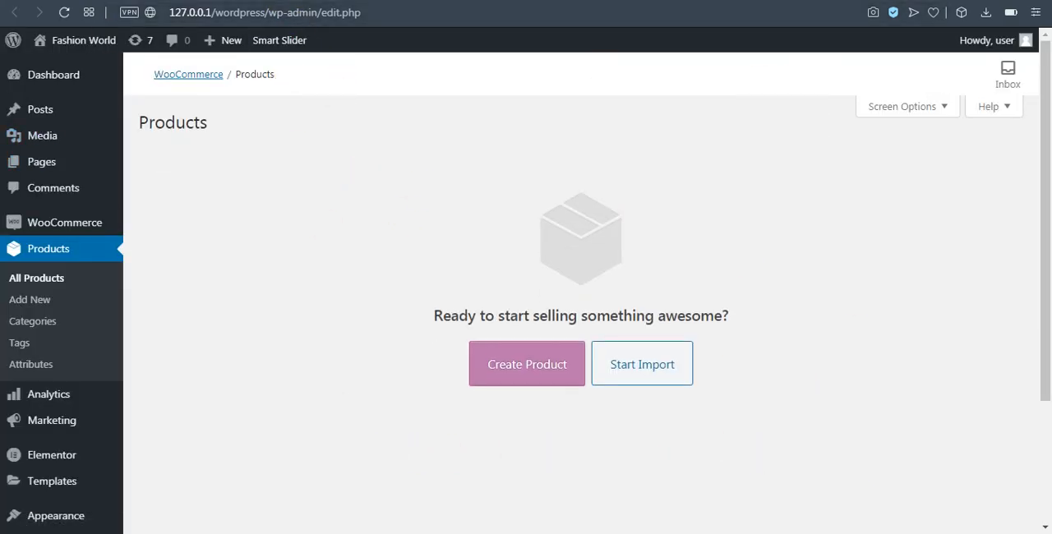
left_click(33, 320)
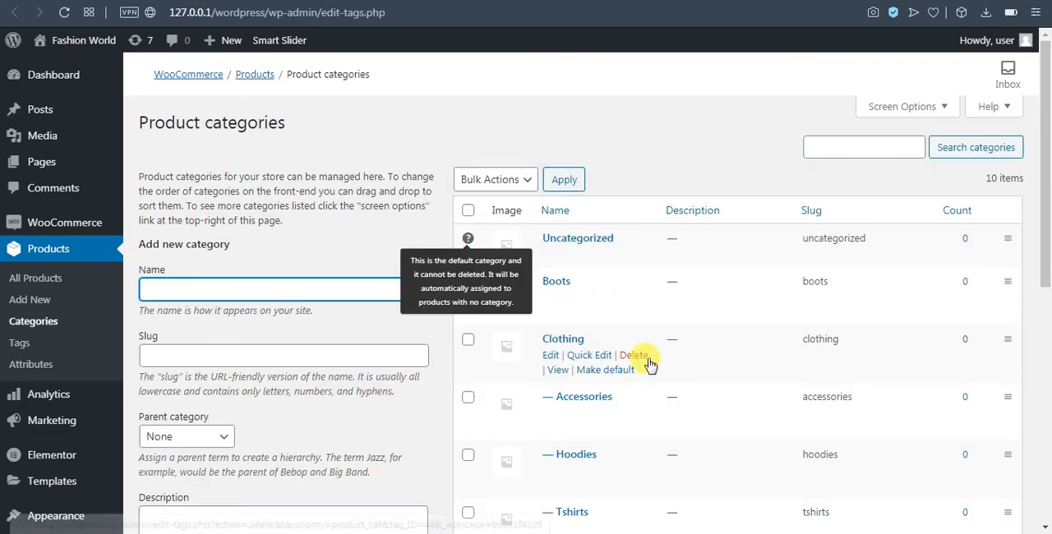
scroll(649, 362, "down", 5)
scroll(635, 370, "up", 6)
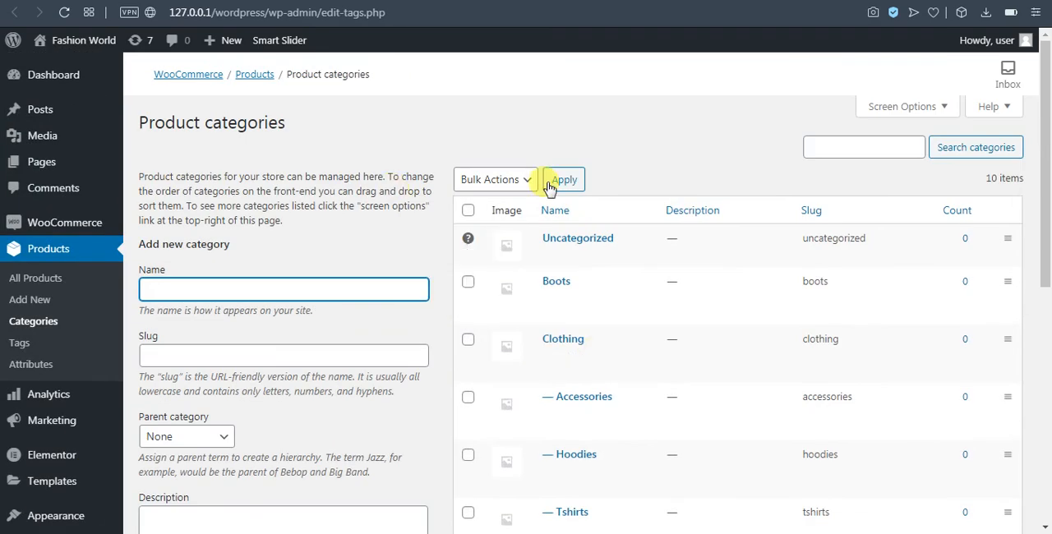
scroll(622, 399, "down", 5)
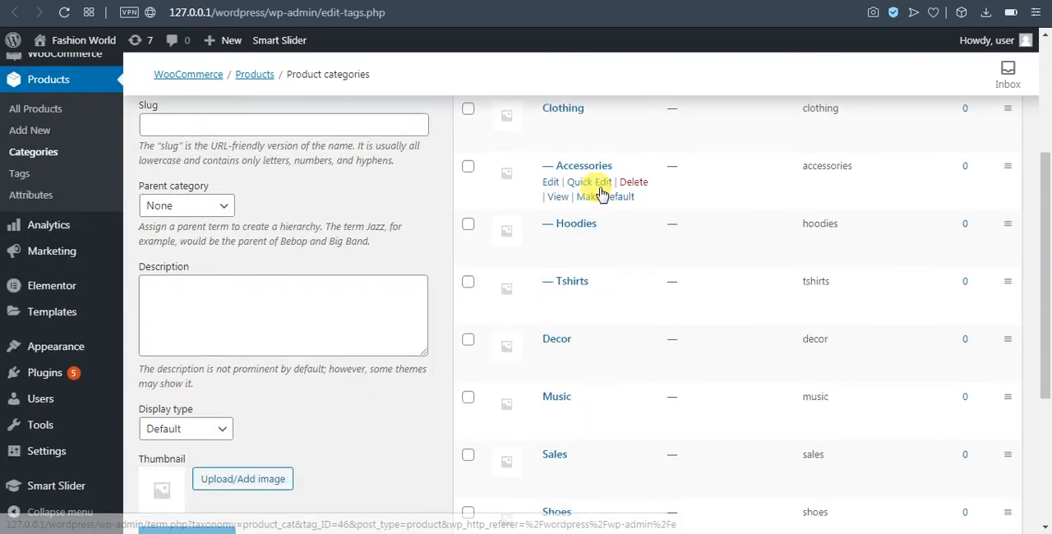
scroll(635, 441, "up", 3)
scroll(635, 441, "up", 2)
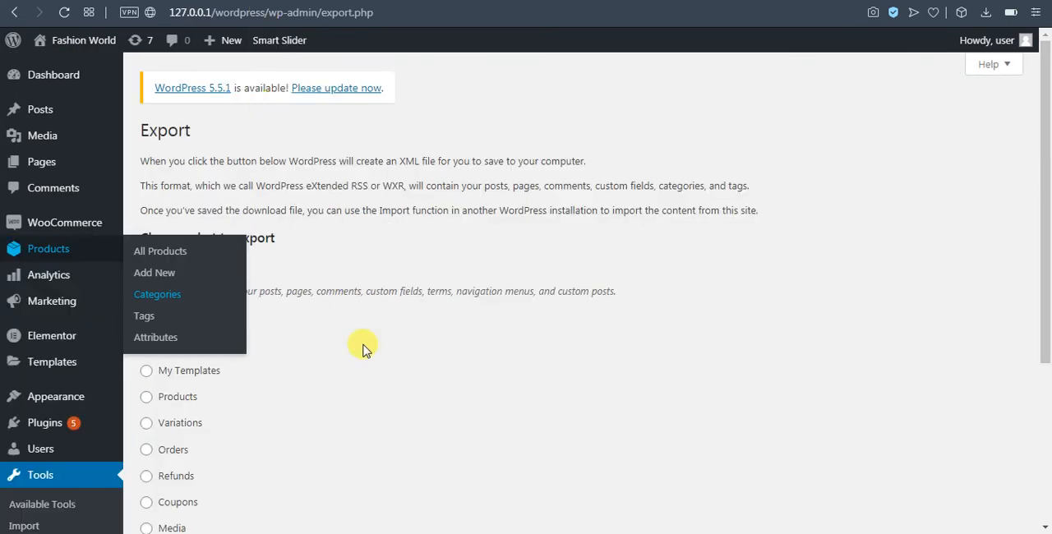
Return to the Export page, open the Site Health status and review its recommended improvements
scroll(345, 408, "down", 1)
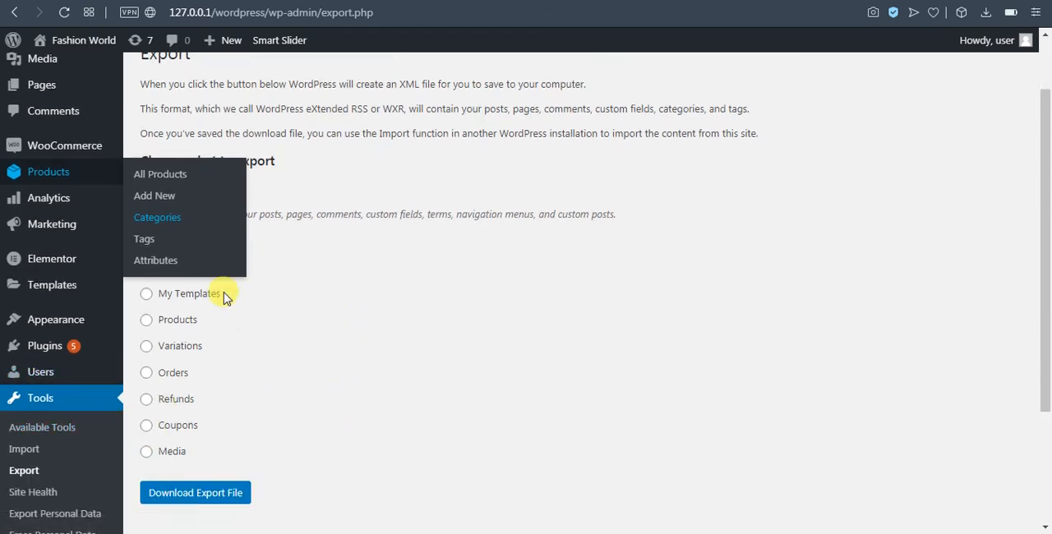
scroll(224, 183, "up", 1)
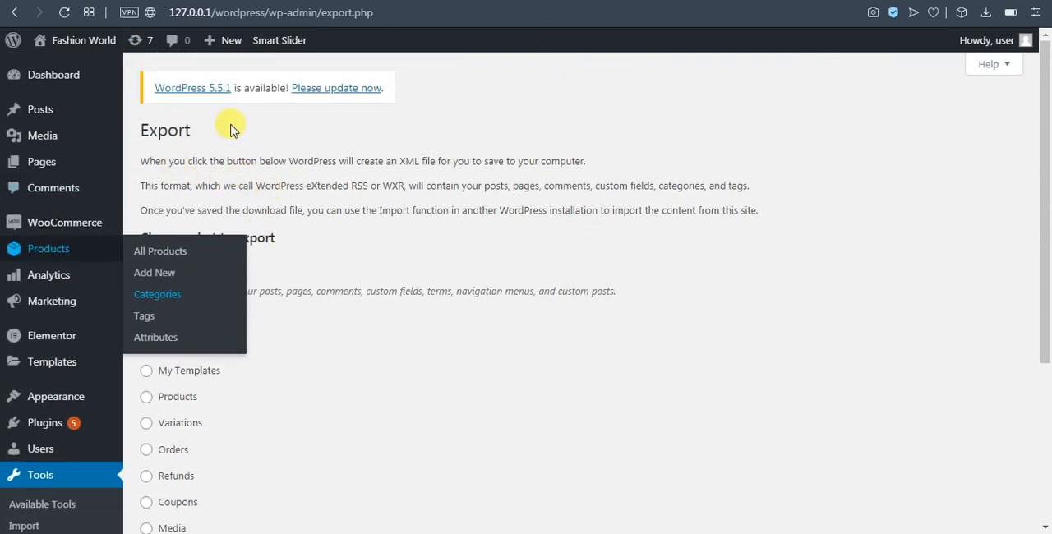
left_click(349, 154)
scroll(435, 331, "down", 3)
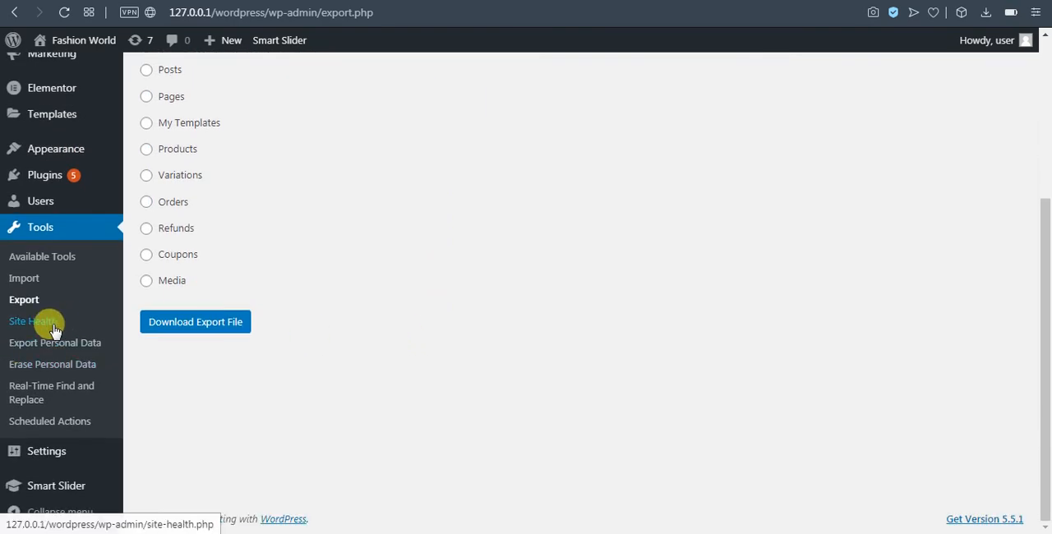
left_click(95, 324)
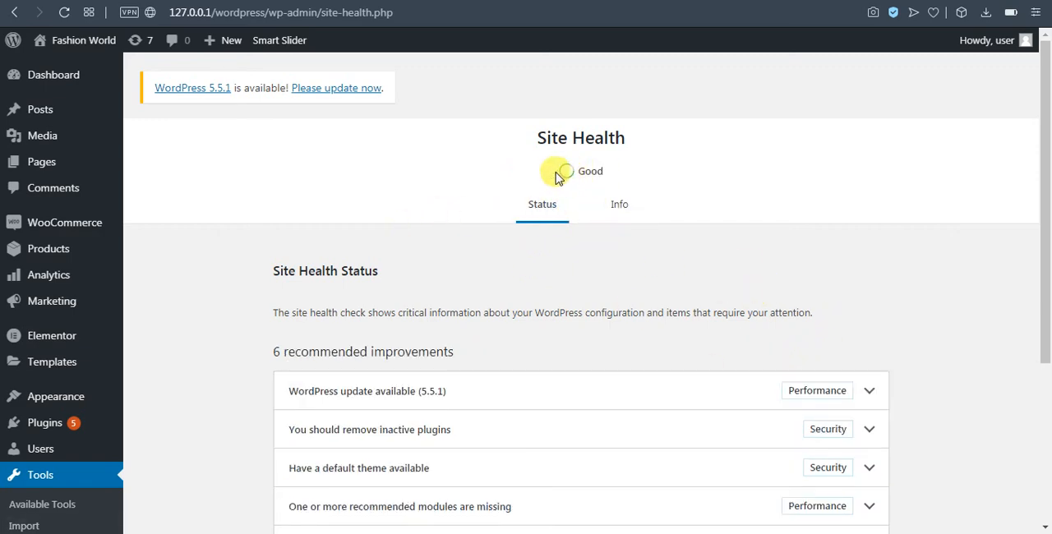
scroll(723, 372, "down", 2)
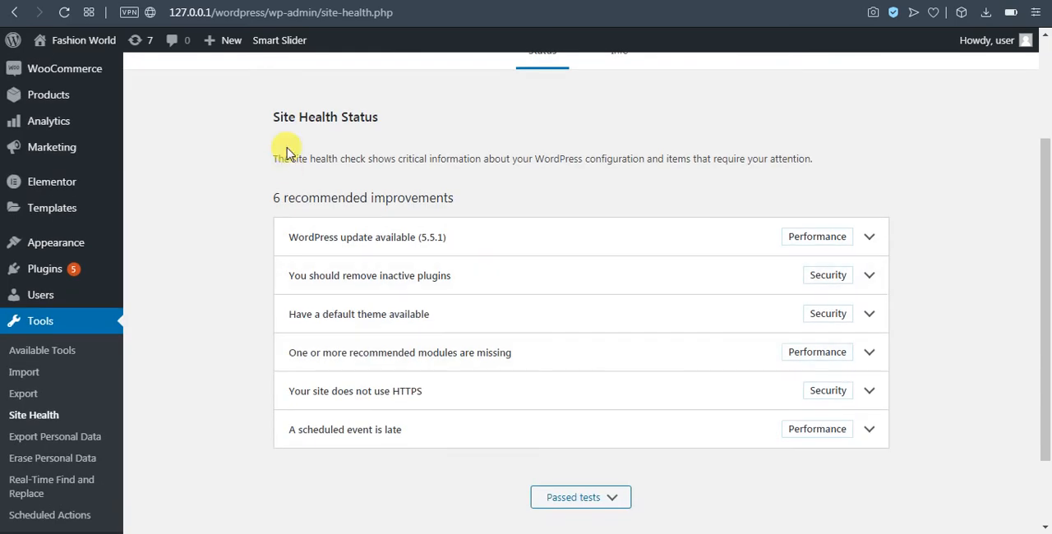
scroll(535, 476, "down", 1)
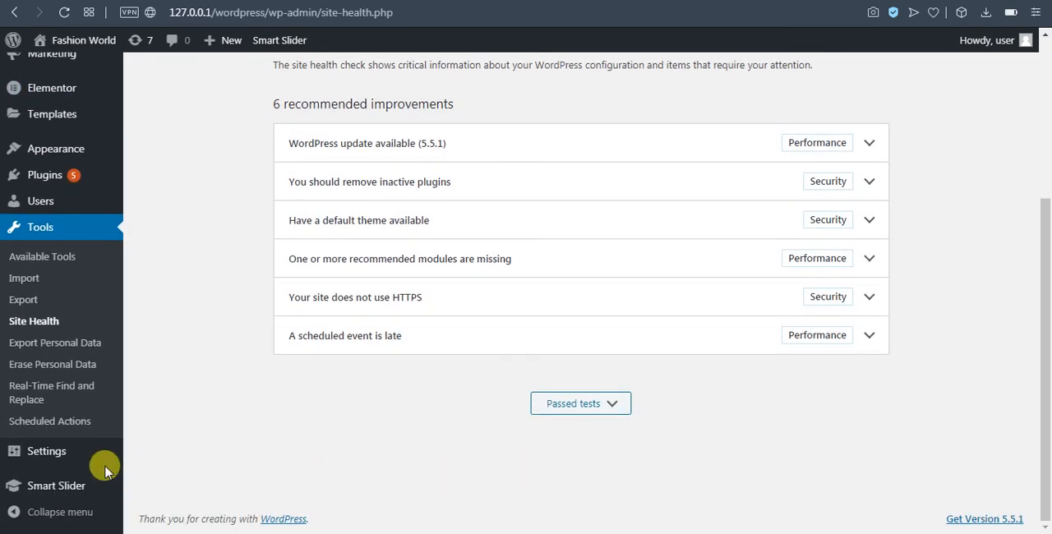
Open the General Settings and compare the site title and tagline with the header of the live site
mouse_move(50, 460)
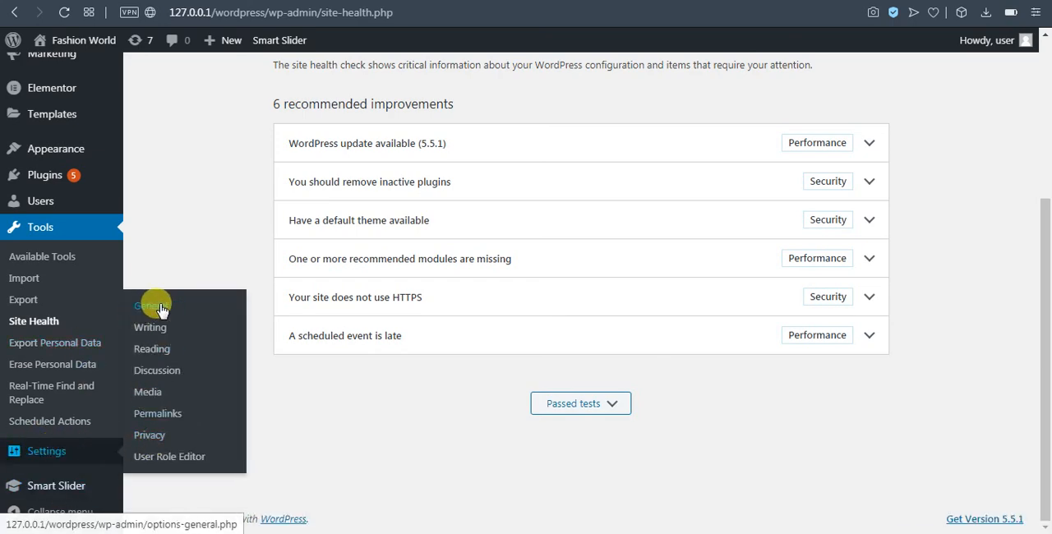
left_click(156, 308)
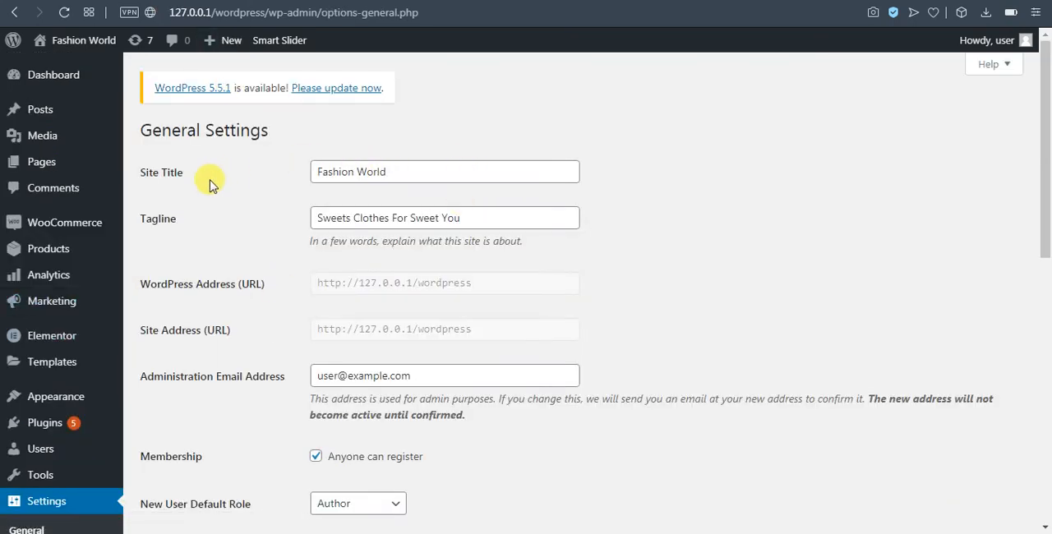
left_click(473, 170)
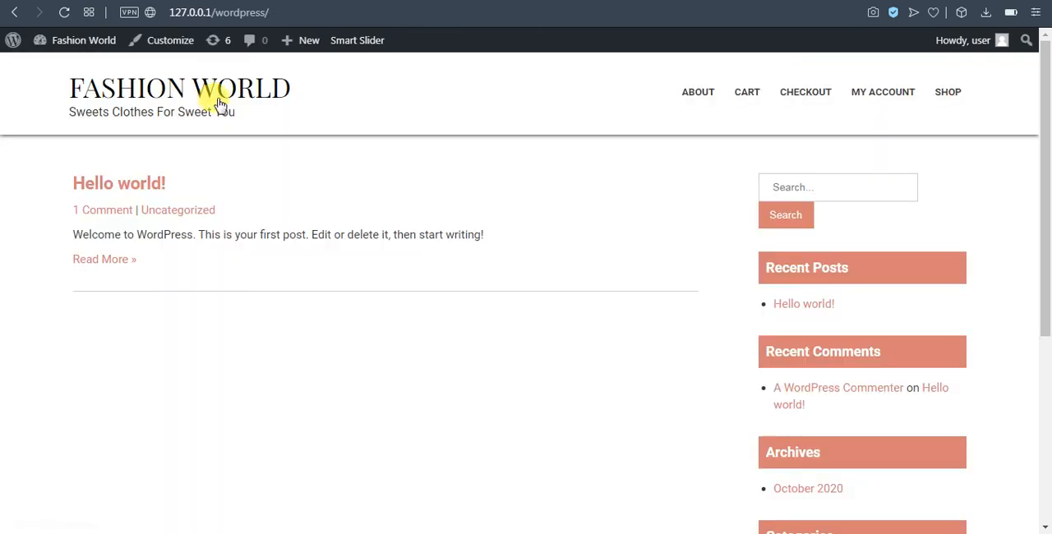
left_click_drag(294, 86, 82, 86)
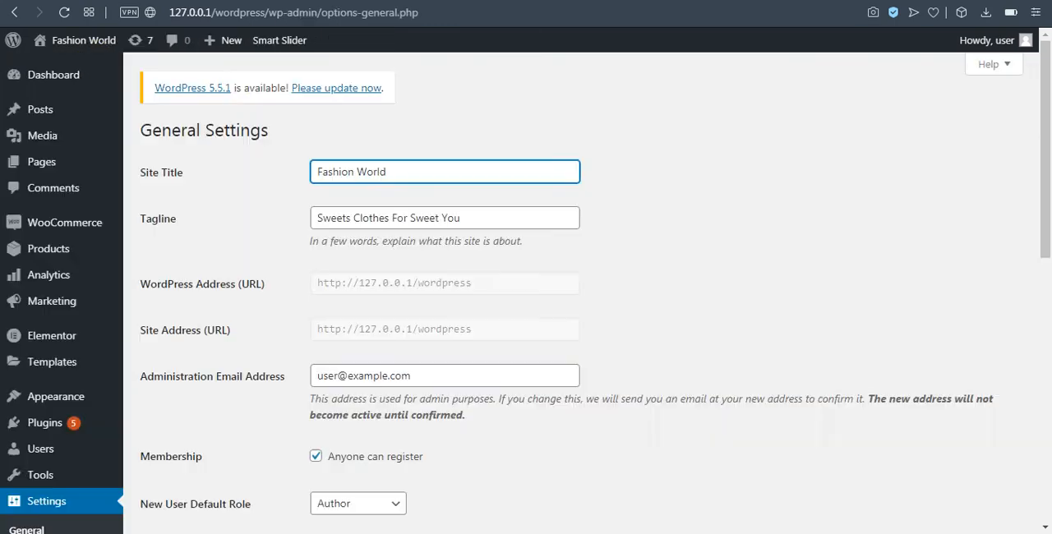
left_click_drag(469, 218, 299, 219)
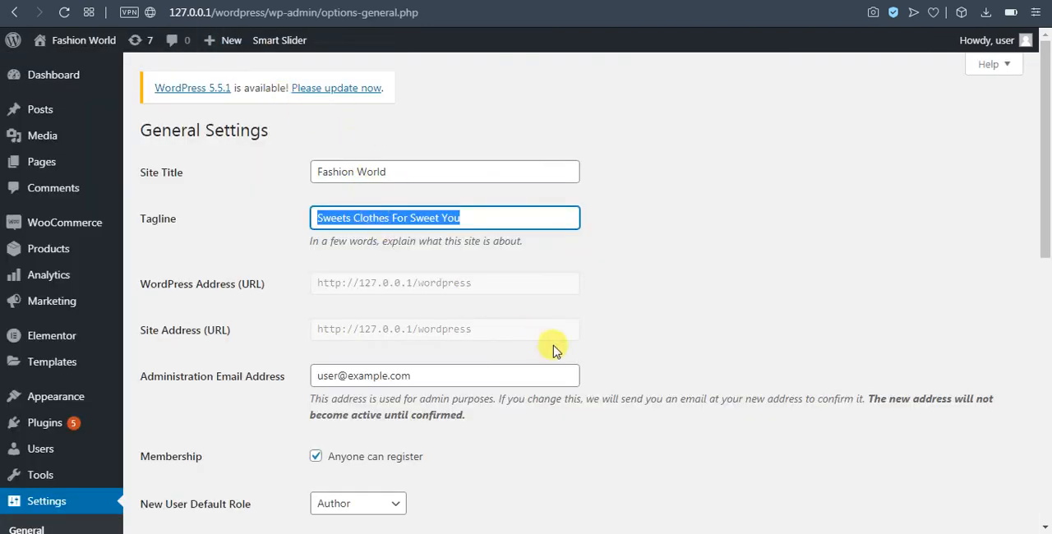
Examine the administration email address field and its confirmation note in the General Settings
scroll(559, 337, "down", 2)
left_click(446, 301)
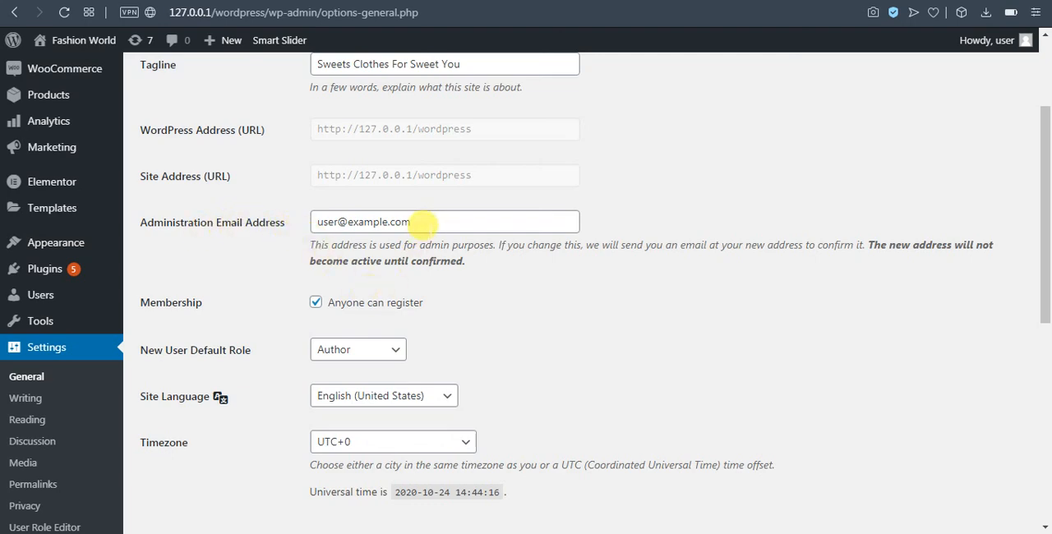
left_click(423, 221)
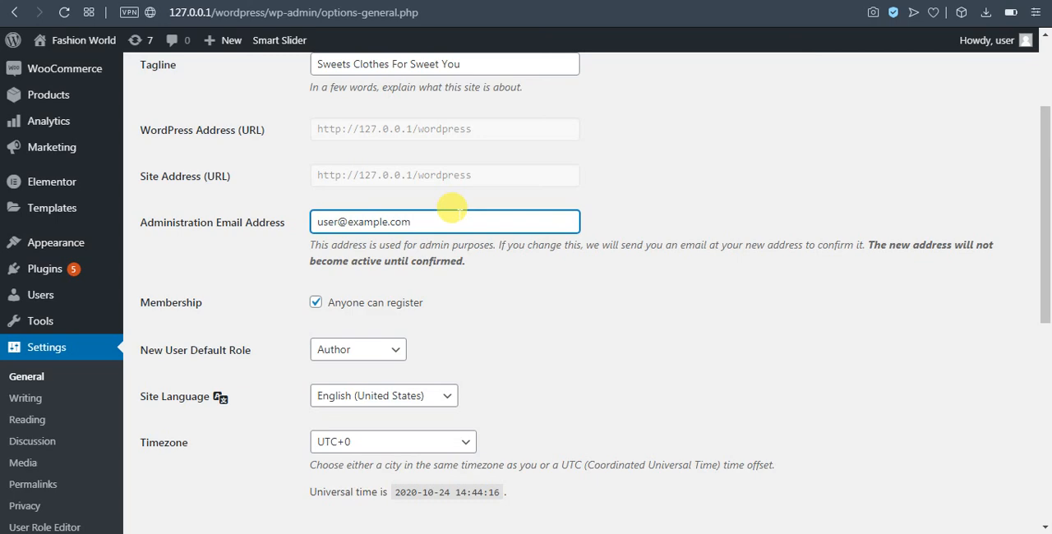
mouse_move(415, 220)
left_mouse_down()
mouse_move(303, 222)
mouse_move(411, 223)
left_mouse_up()
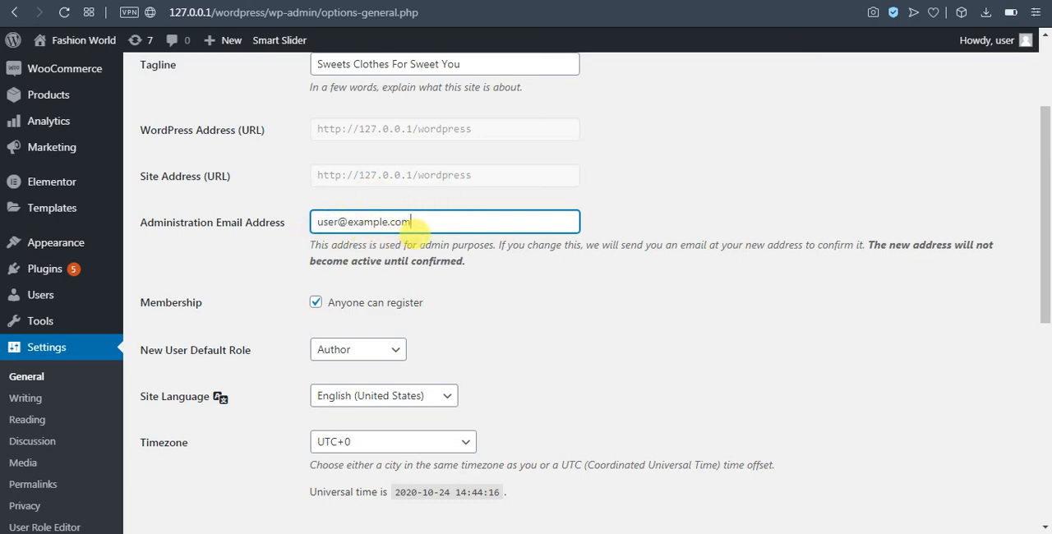
left_click(529, 375)
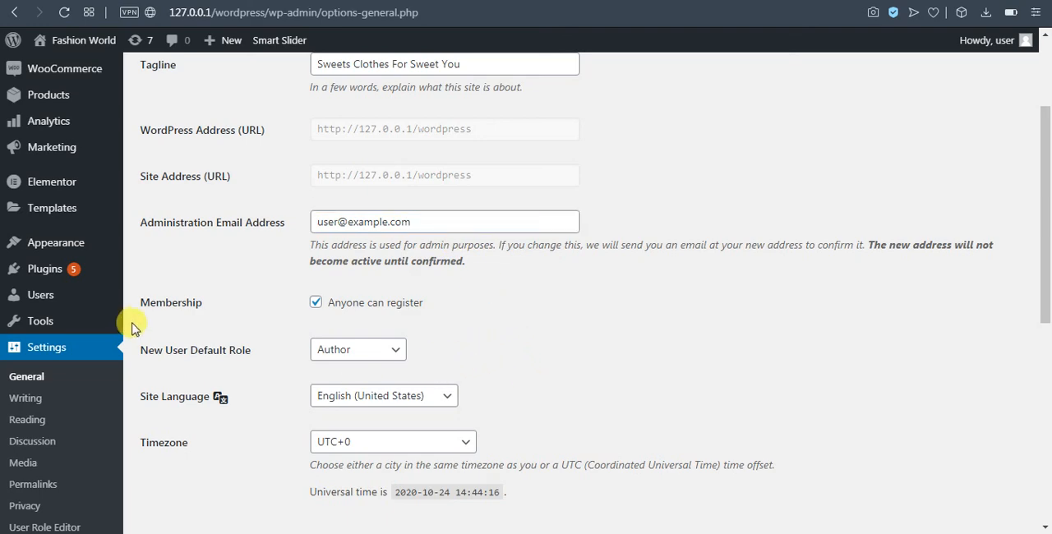
mouse_move(56, 243)
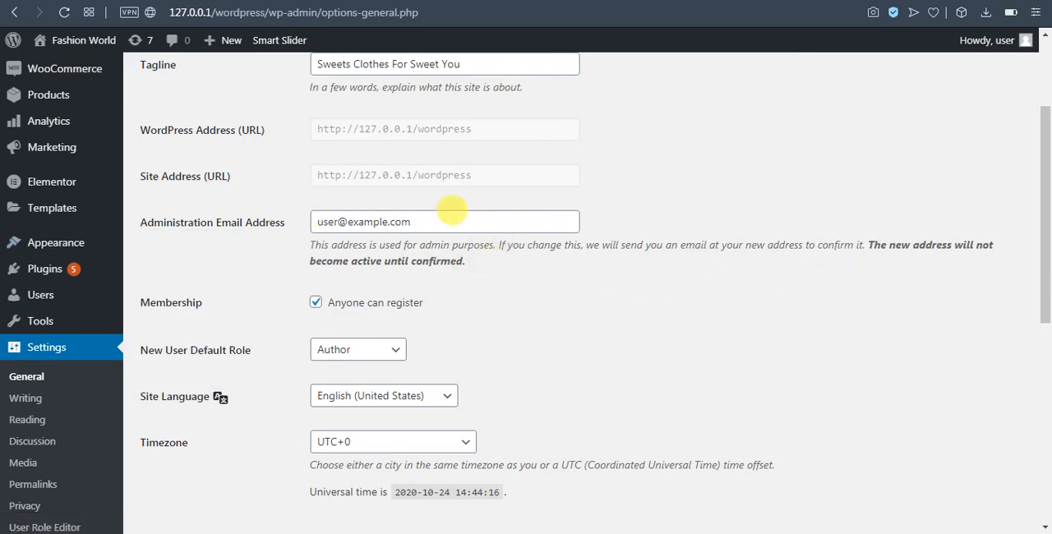
scroll(421, 240, "down", 1)
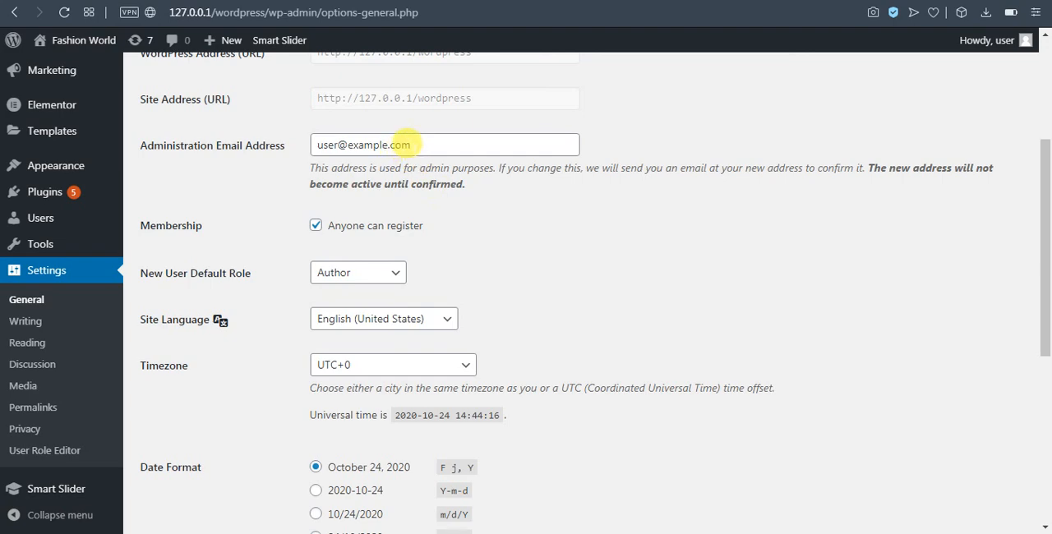
left_click(409, 145)
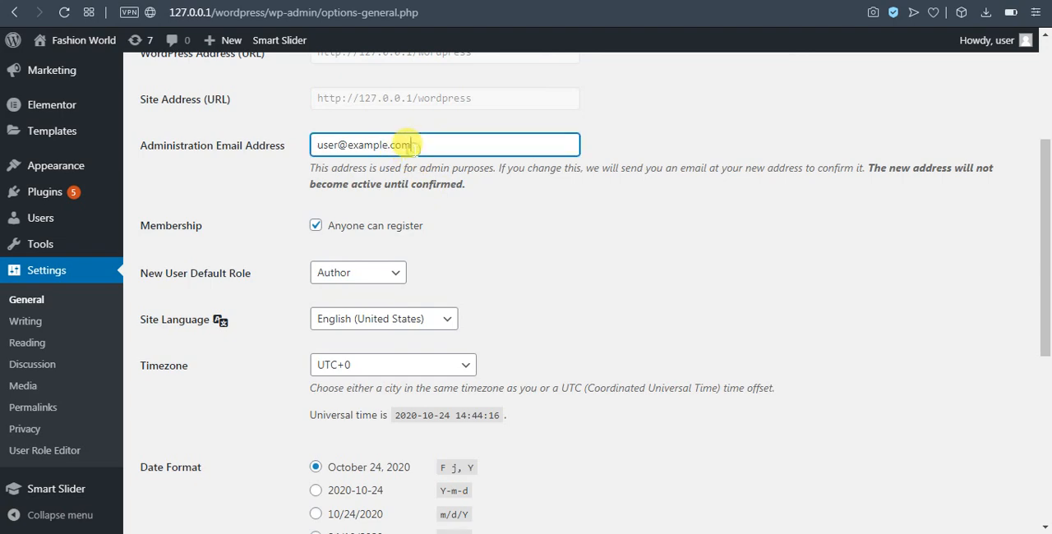
left_click(608, 234)
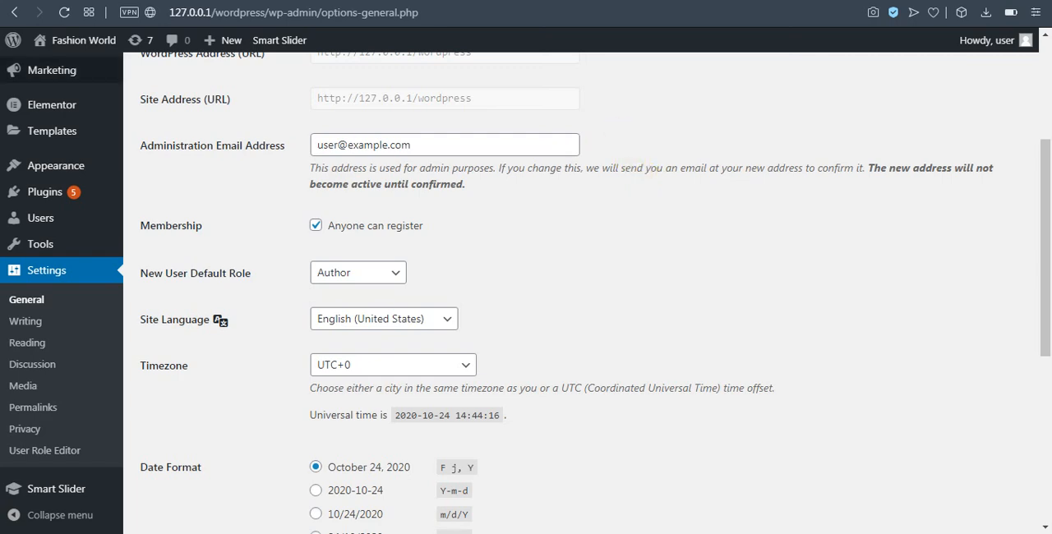
Set the new user default role to Customer, switching the "Anyone can register" membership option off and back on
scroll(464, 243, "down", 1)
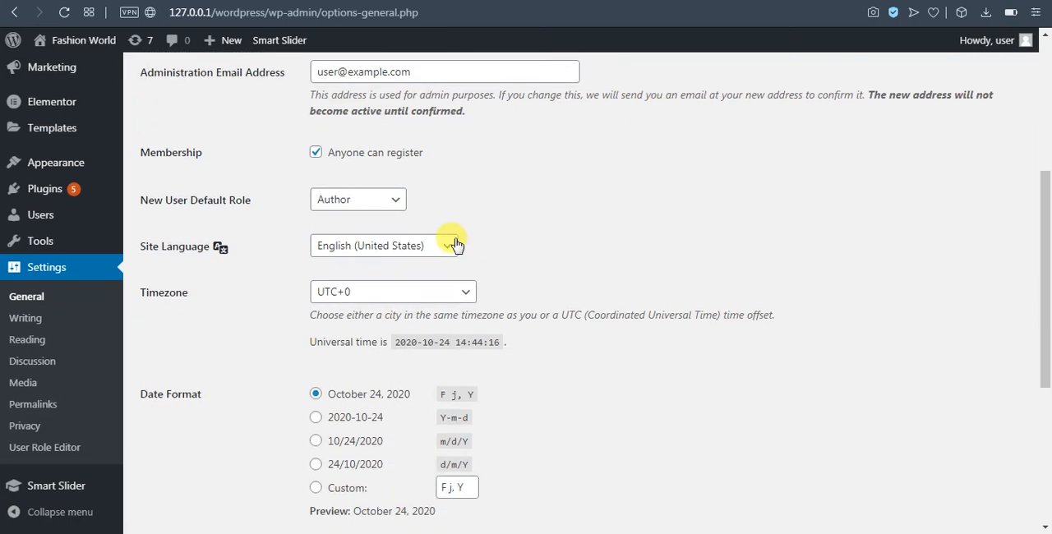
left_click(315, 149)
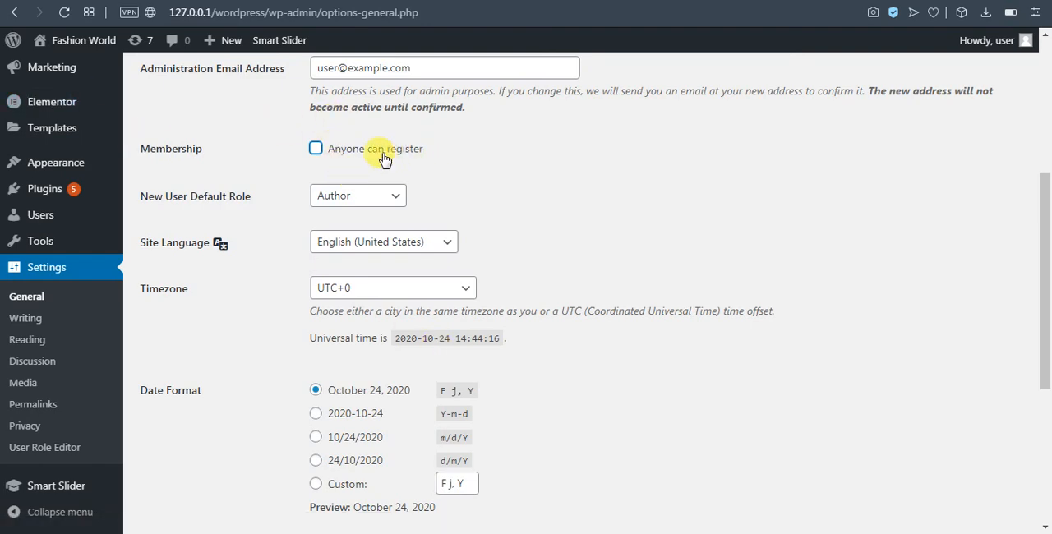
mouse_move(115, 190)
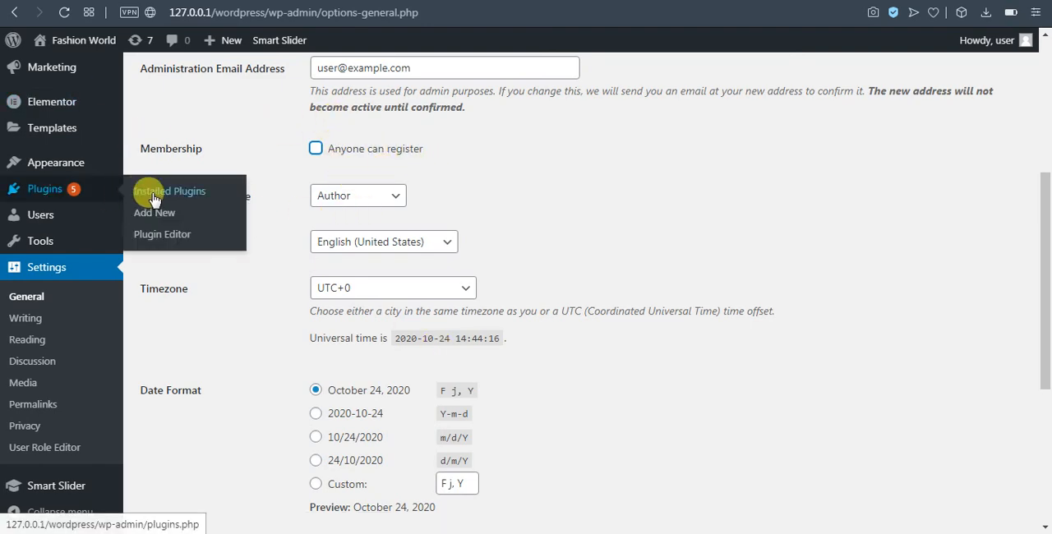
left_click(367, 198)
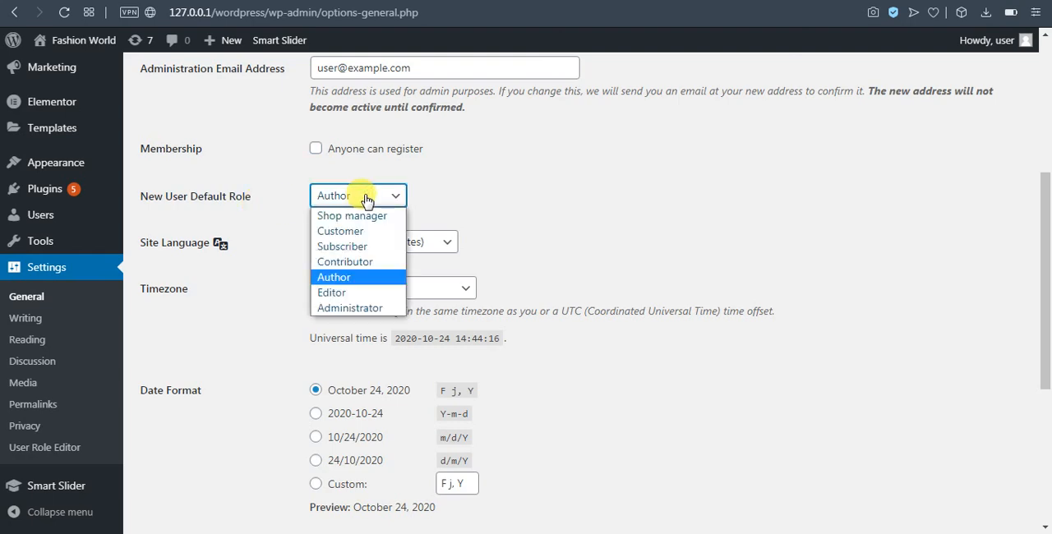
left_click(566, 200)
left_click(386, 196)
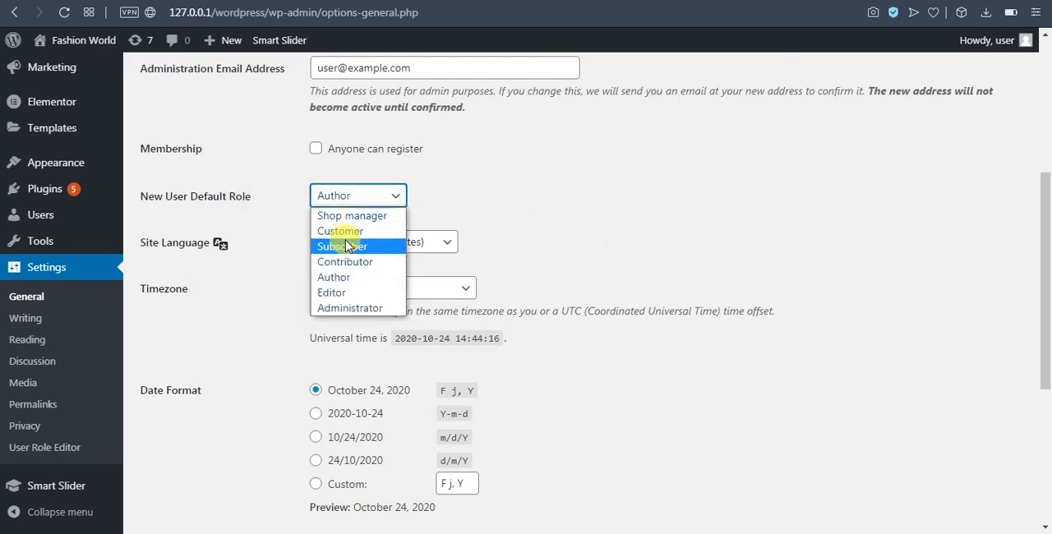
left_click(341, 231)
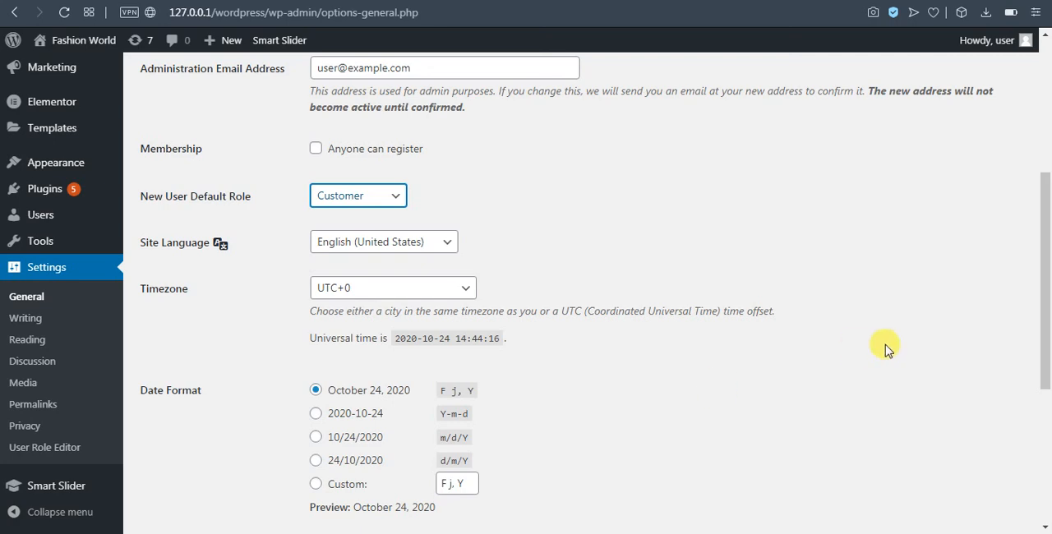
left_click(316, 149)
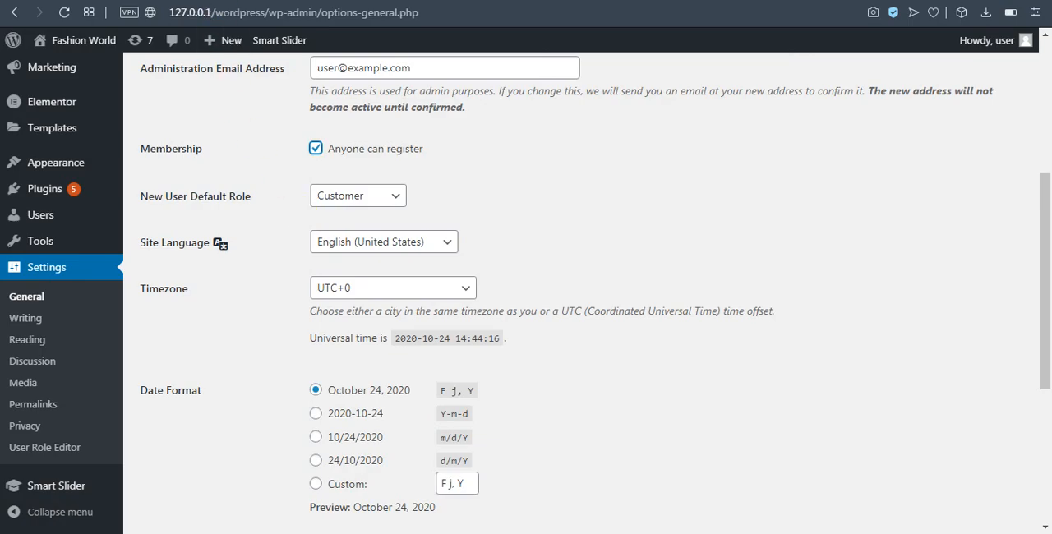
Switch to the Buyental marketplace site, open its Vendor Registration page and look through the registration form
key("ctrl+Tab")
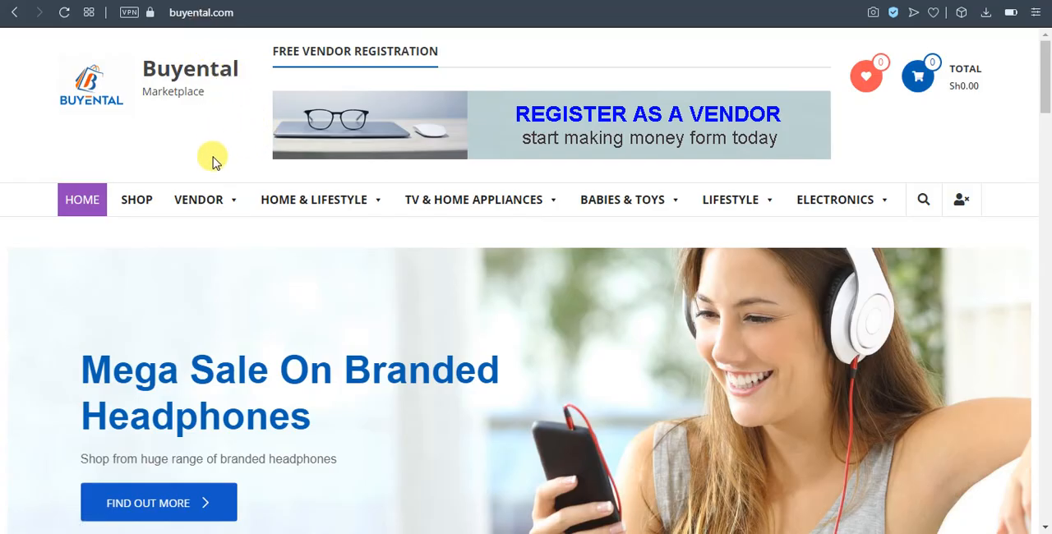
mouse_move(190, 196)
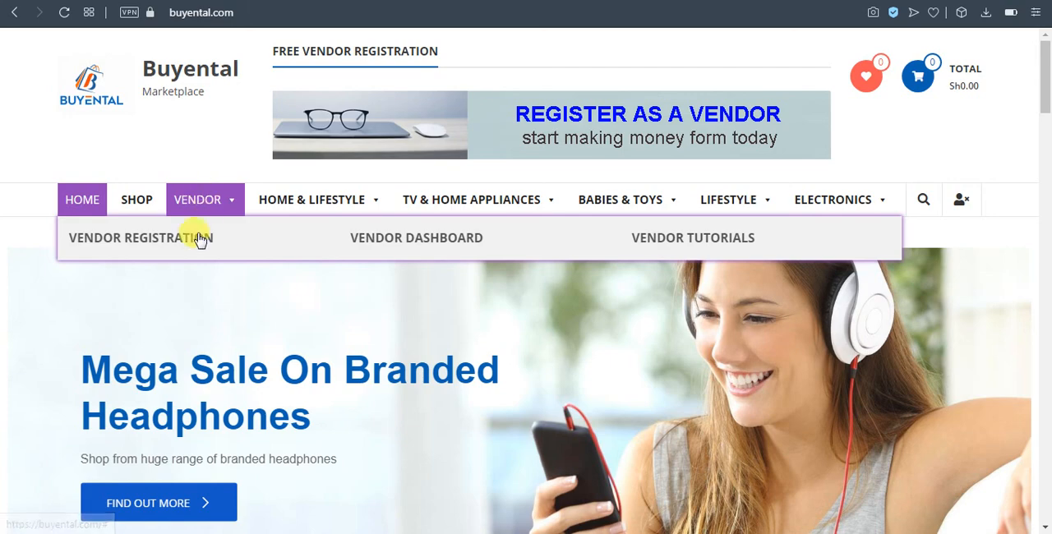
left_click(156, 244)
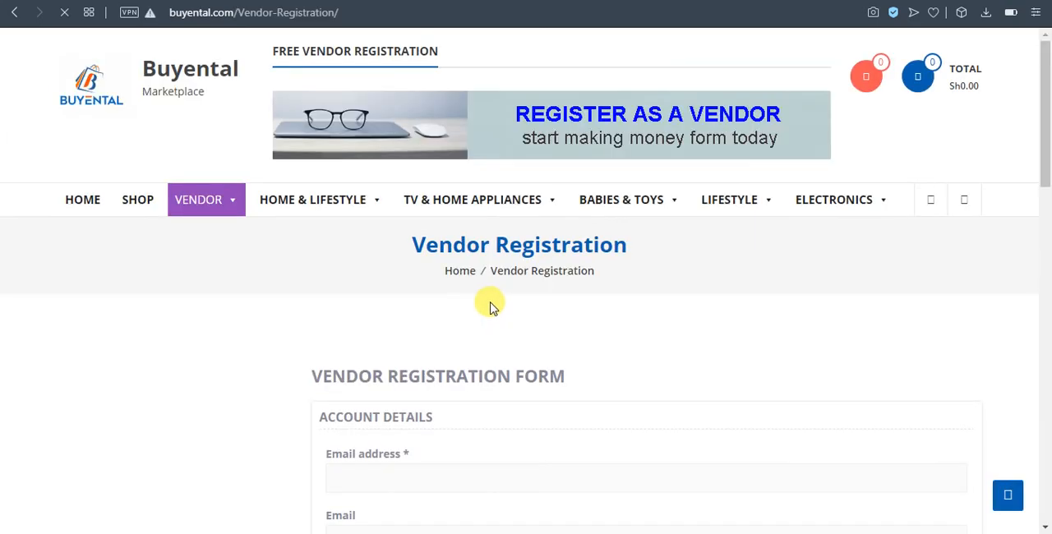
scroll(485, 306, "down", 15)
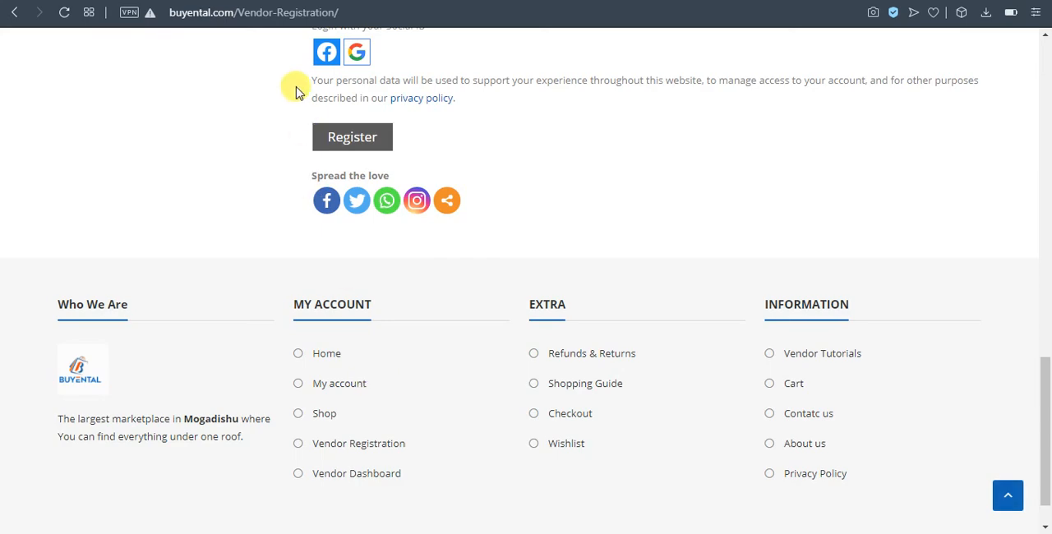
Examine the Buyental vendor registration form, including its email, store description, address, phone and country fields
left_click(384, 141)
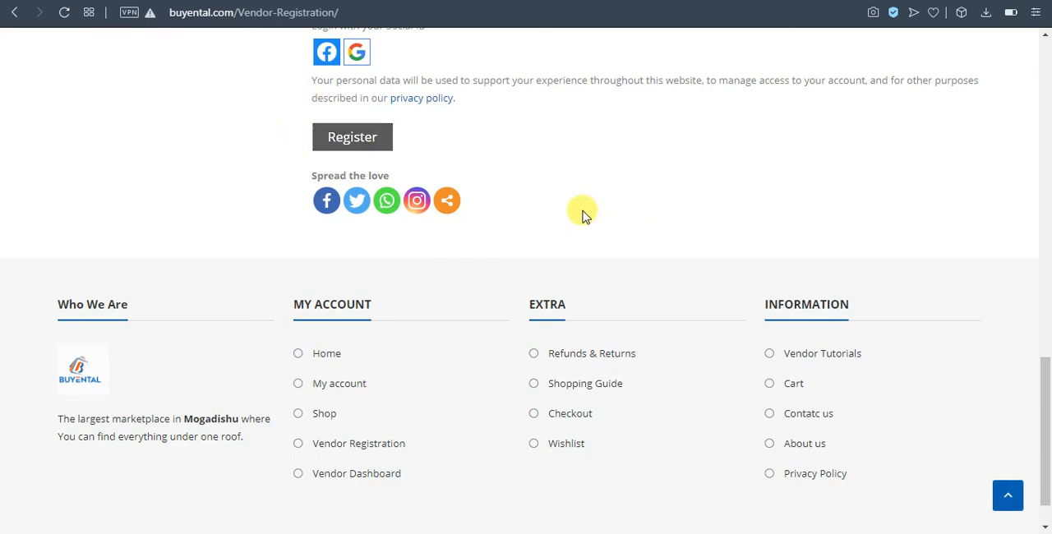
scroll(580, 211, "up", 4)
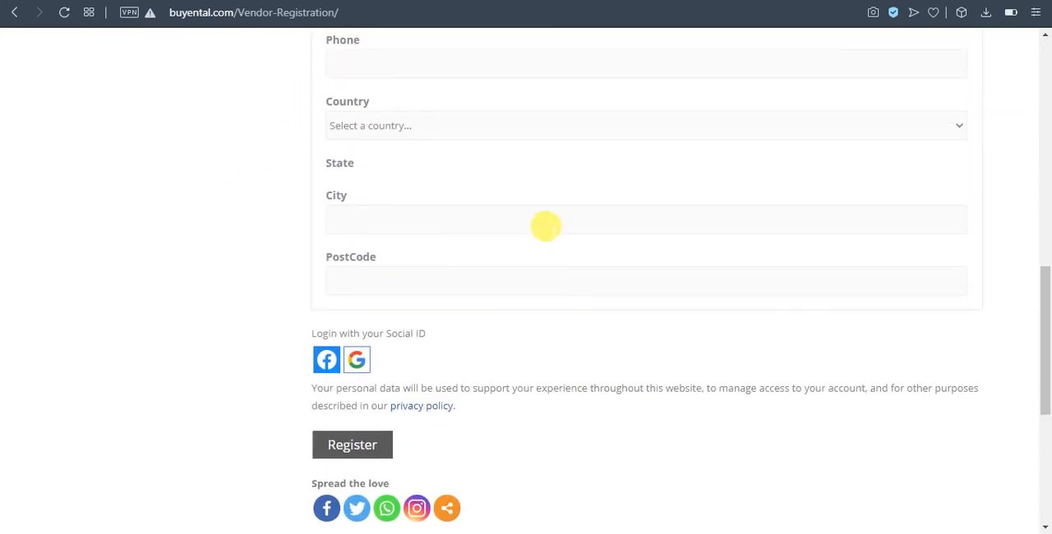
scroll(470, 307, "up", 3)
scroll(471, 309, "up", 4)
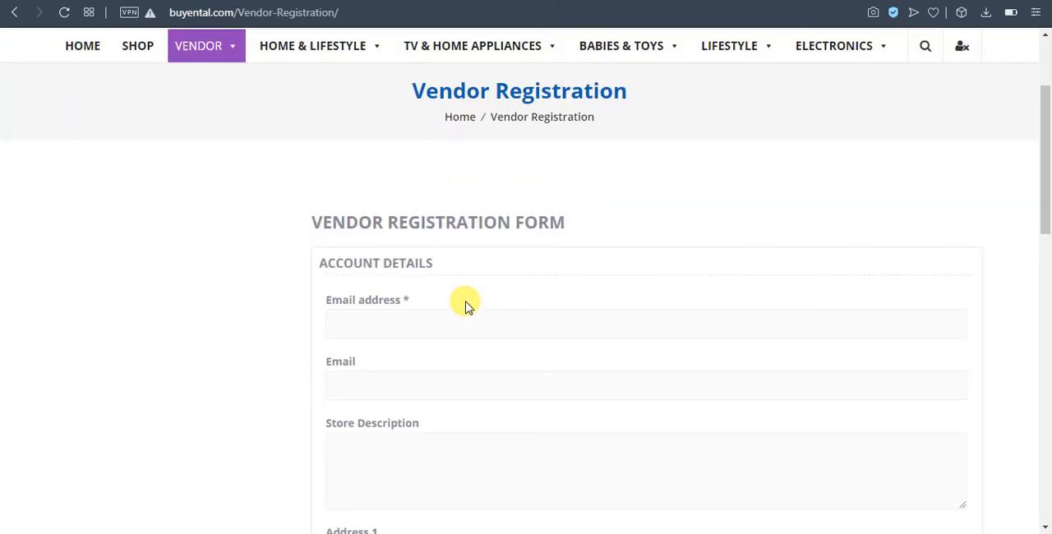
scroll(465, 306, "down", 4)
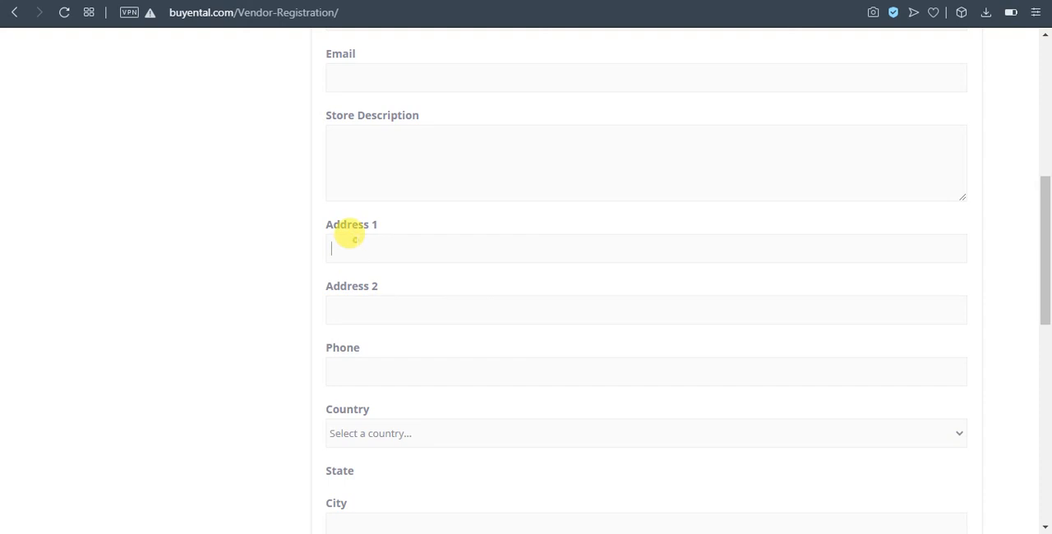
left_click(385, 302)
left_click(416, 382)
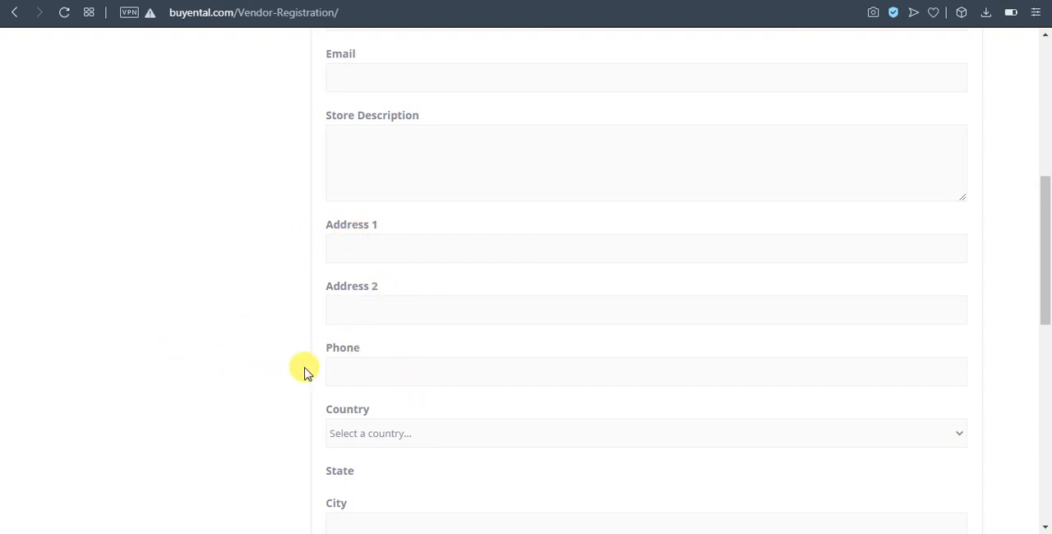
scroll(447, 361, "down", 4)
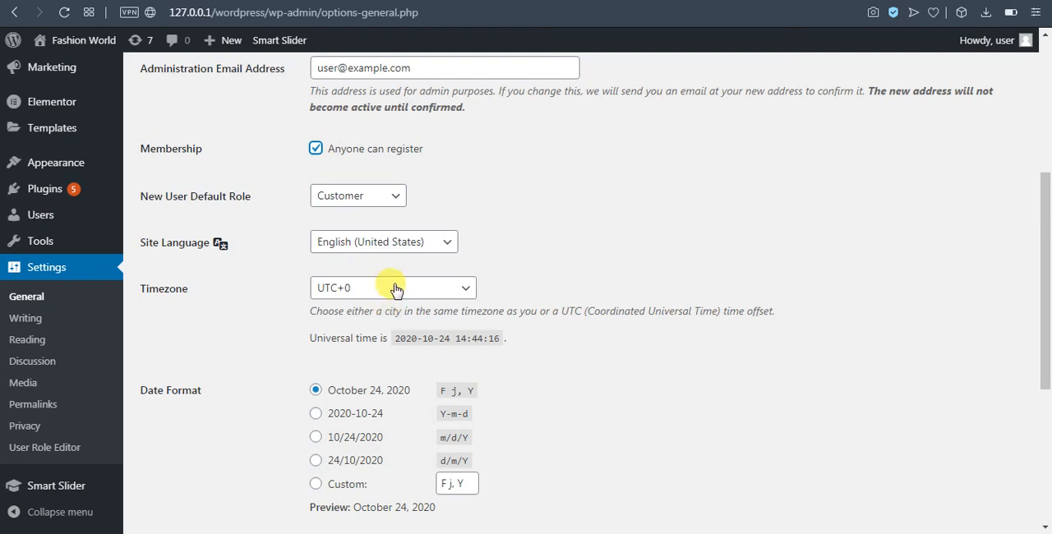
In the General Settings, review the new user default role options and switch "Anyone can register" off and back on
left_click(391, 199)
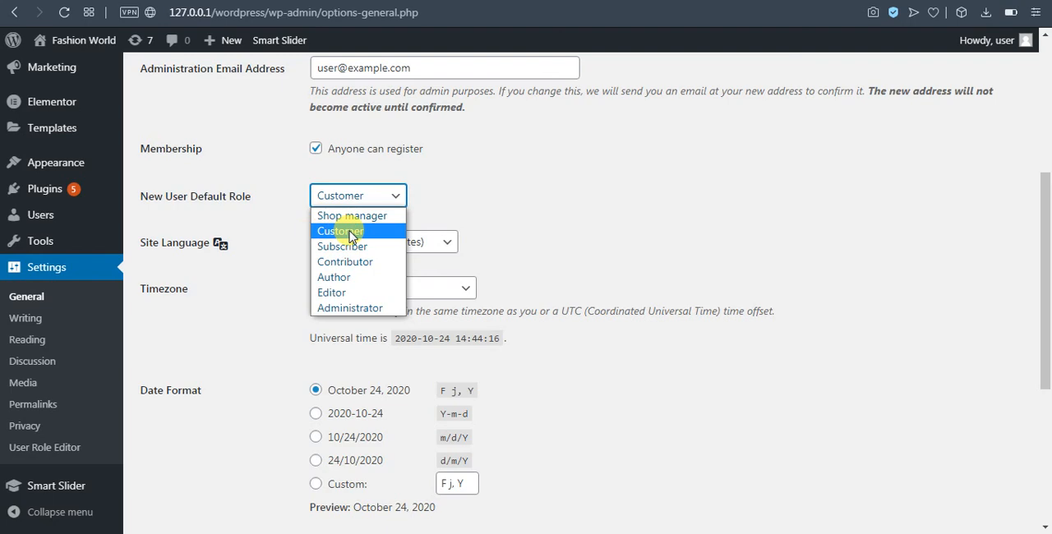
left_click(688, 181)
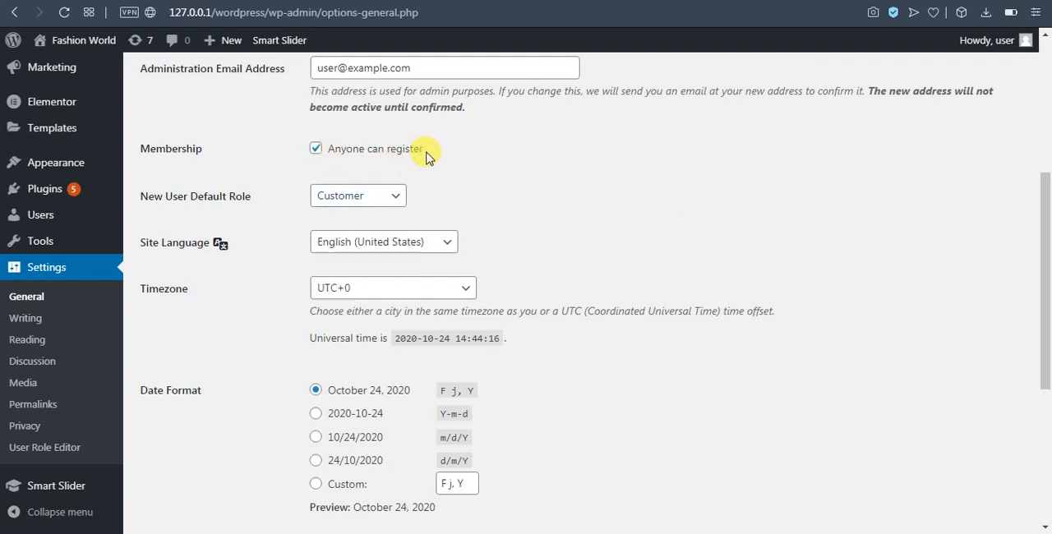
left_click(315, 149)
left_click(343, 195)
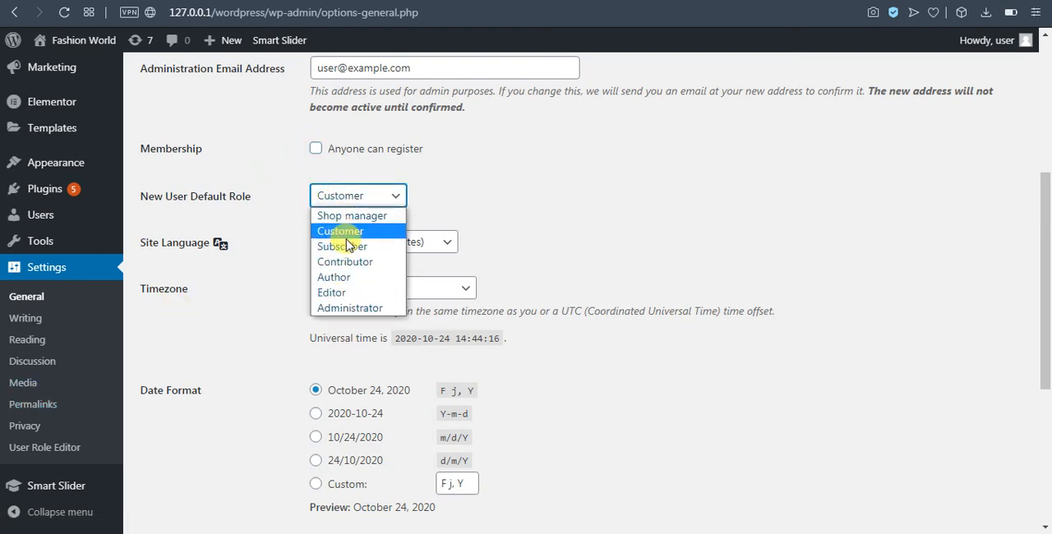
left_click(530, 169)
left_click(316, 148)
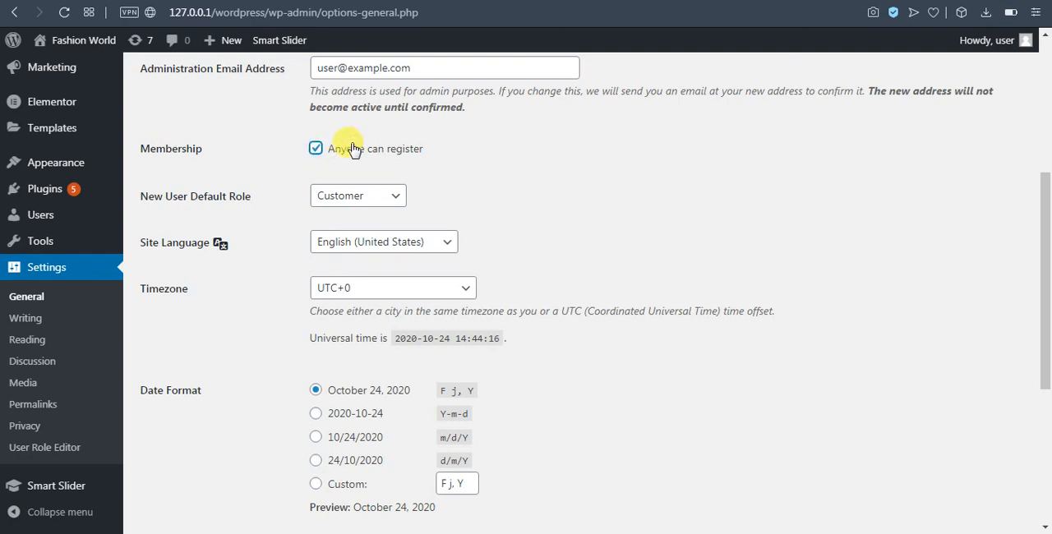
Set the new user default role to Shop manager and review the other roles, including Administrator
left_click(375, 203)
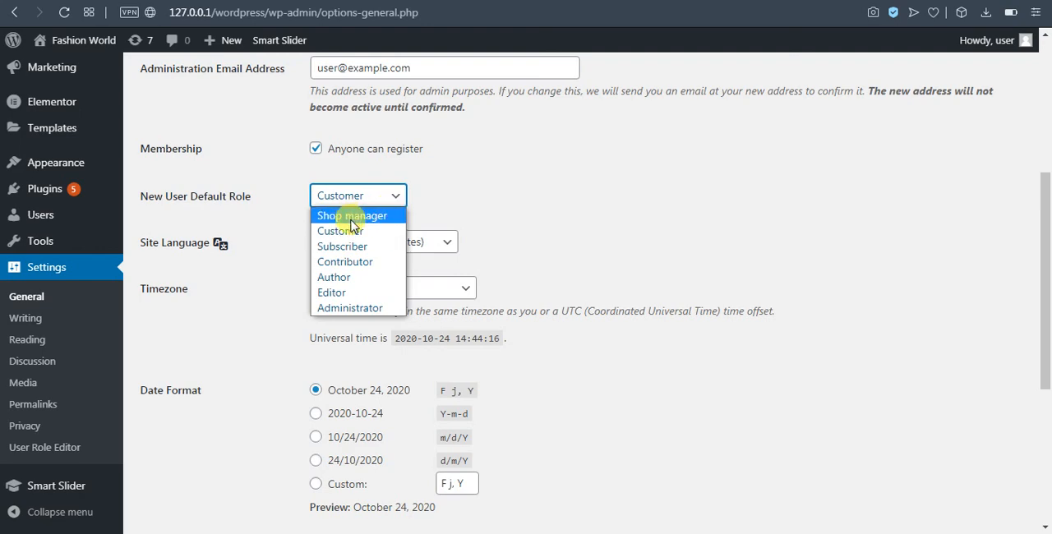
left_click(352, 217)
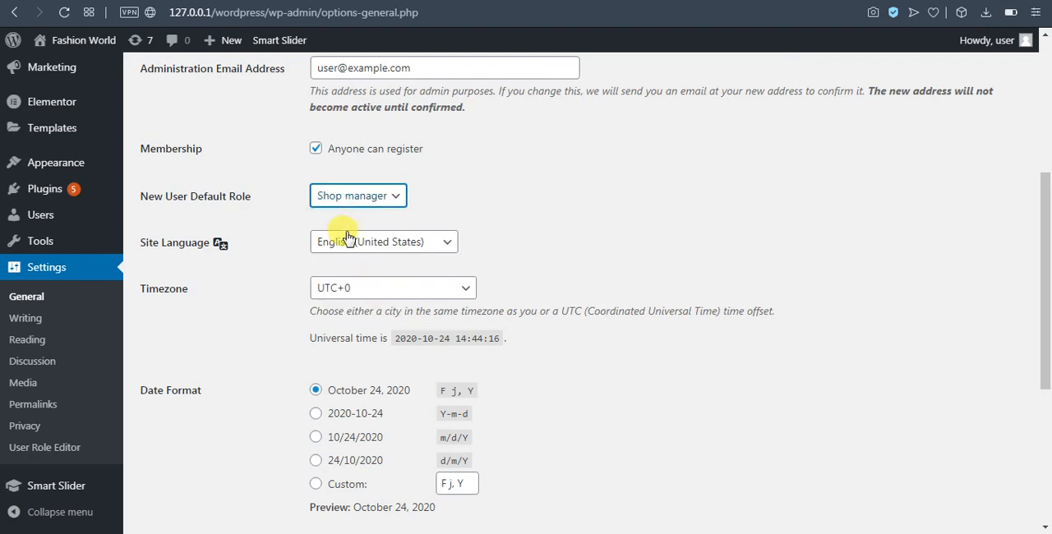
left_click(394, 198)
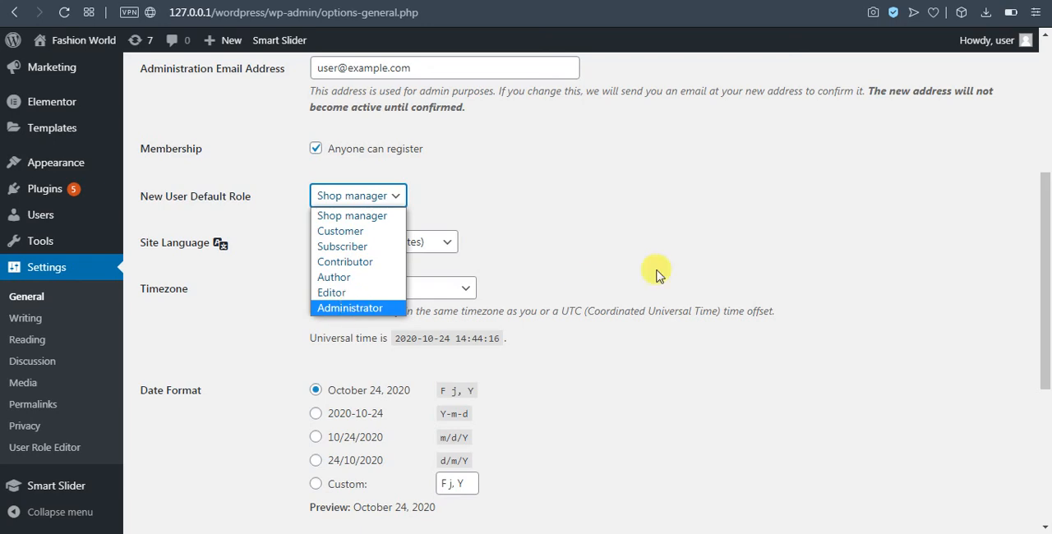
left_click(721, 235)
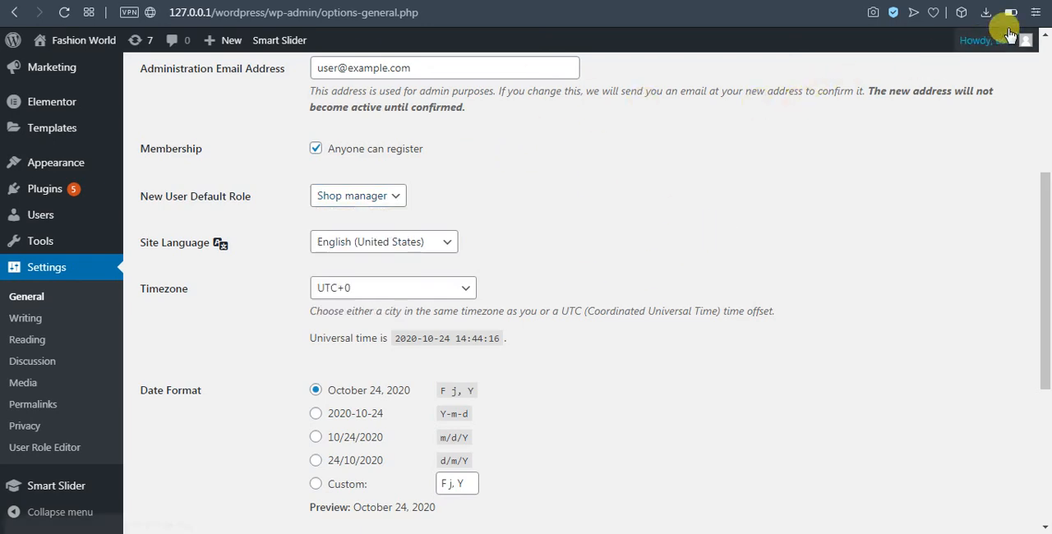
mouse_move(983, 43)
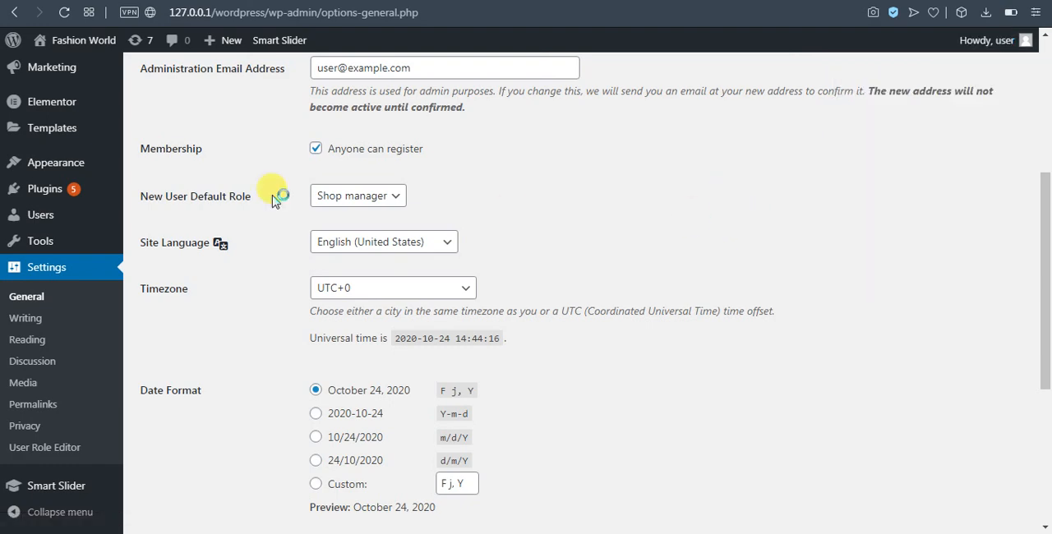
Set the new user default role to Customer and save the General Settings
left_click(390, 197)
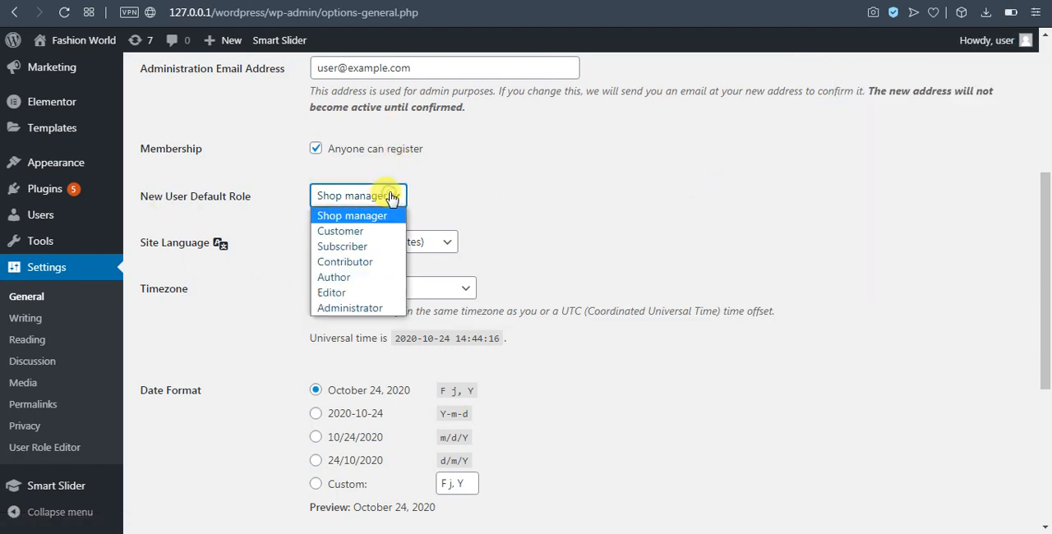
left_click(239, 214)
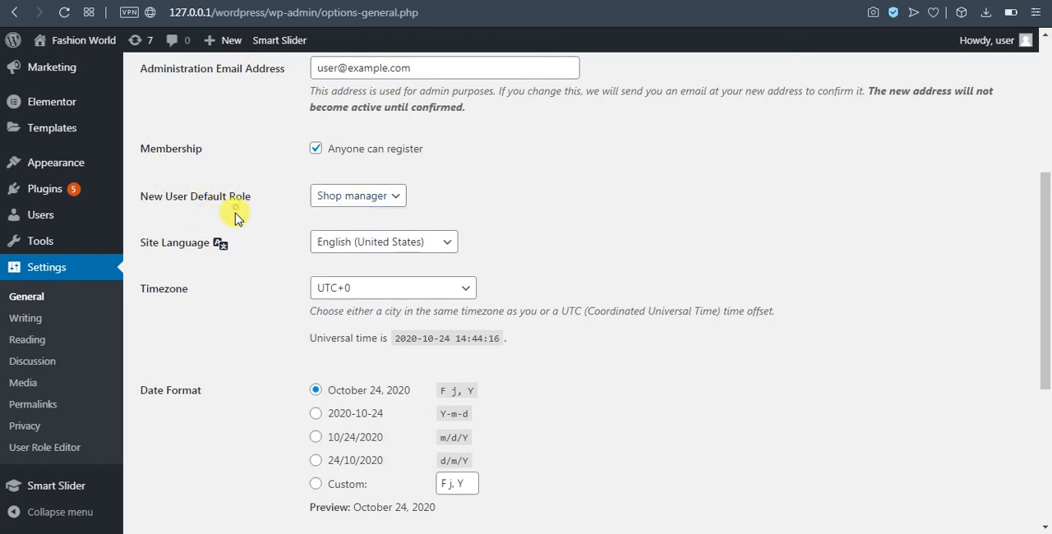
left_click(350, 199)
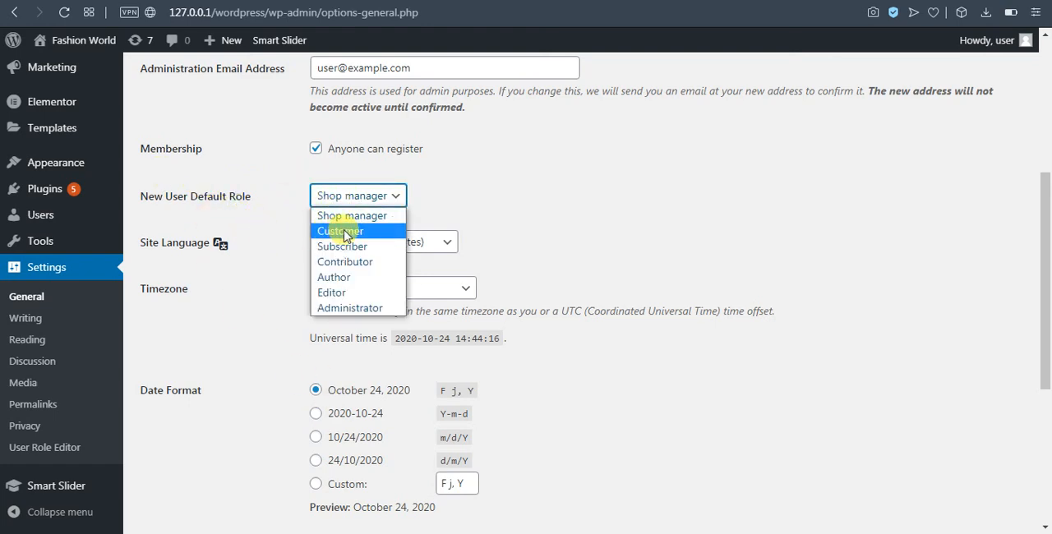
left_click(350, 234)
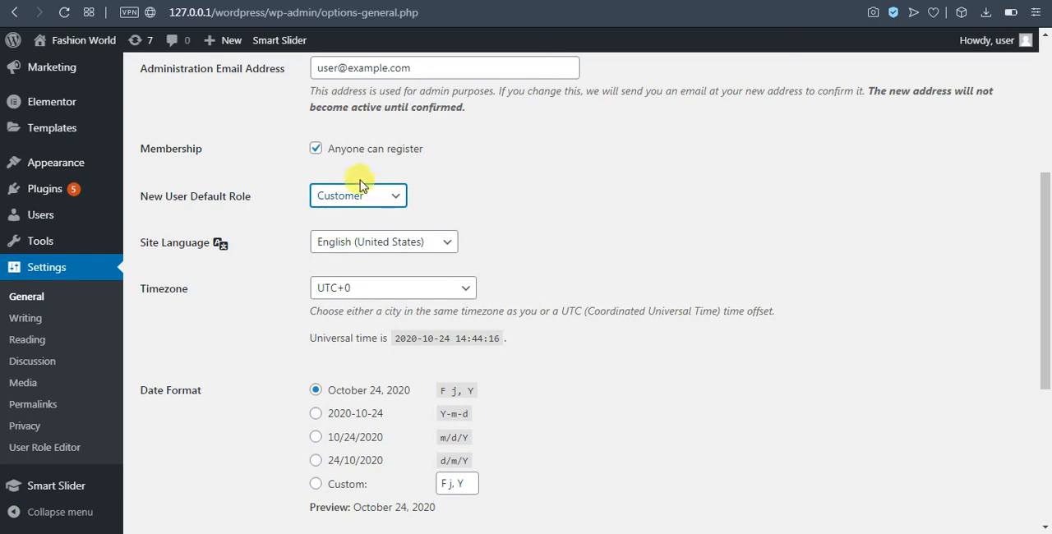
scroll(723, 292, "down", 1)
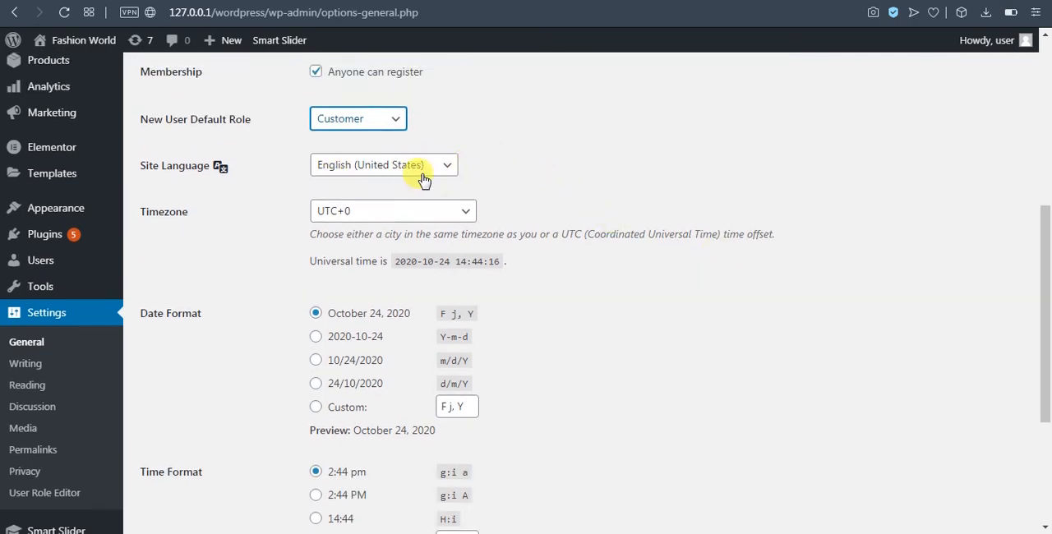
scroll(491, 345, "down", 2)
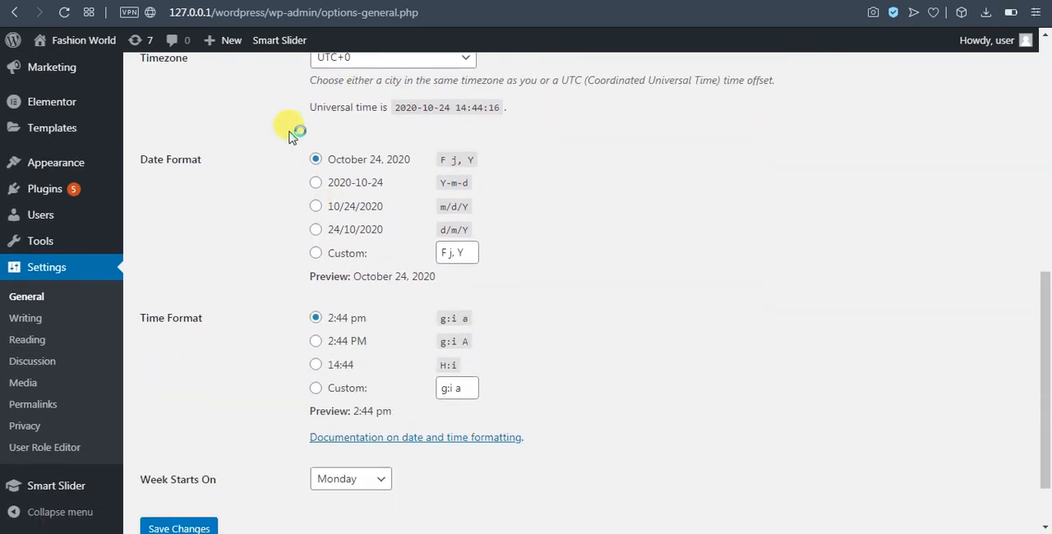
scroll(461, 226, "down", 1)
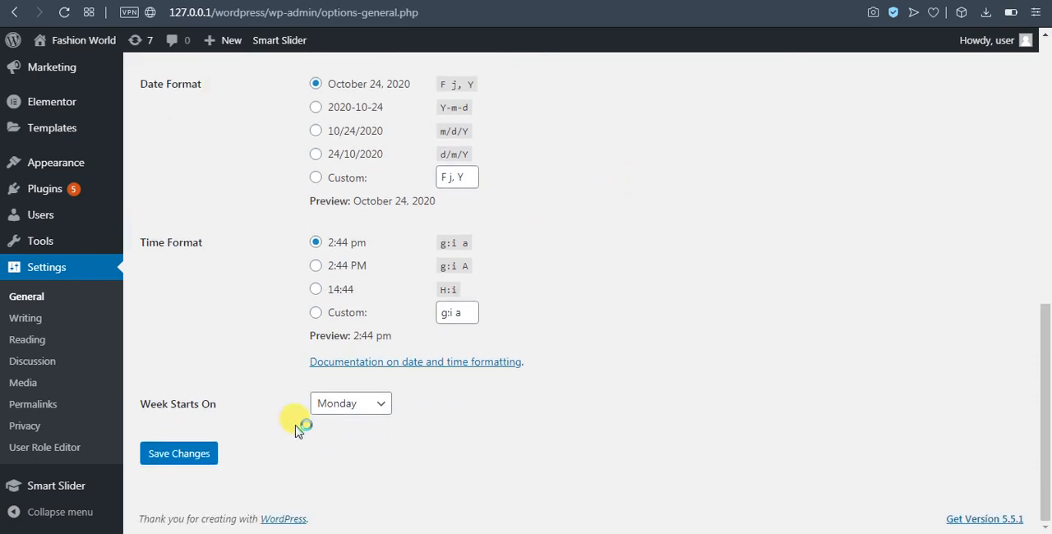
left_click(186, 453)
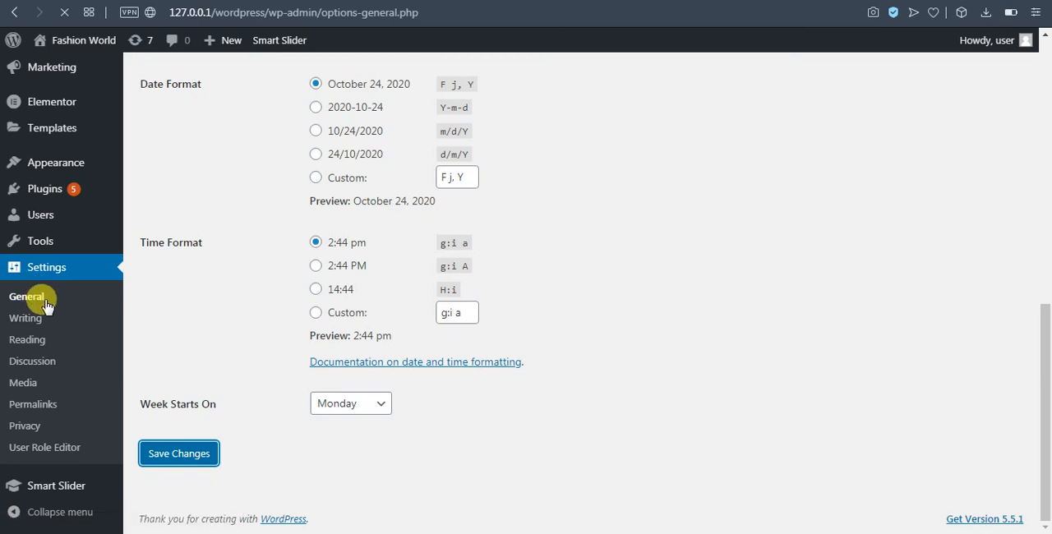
Open the Writing Settings and examine the text of the "Hello world!" post on the live site
scroll(370, 407, "down", 2)
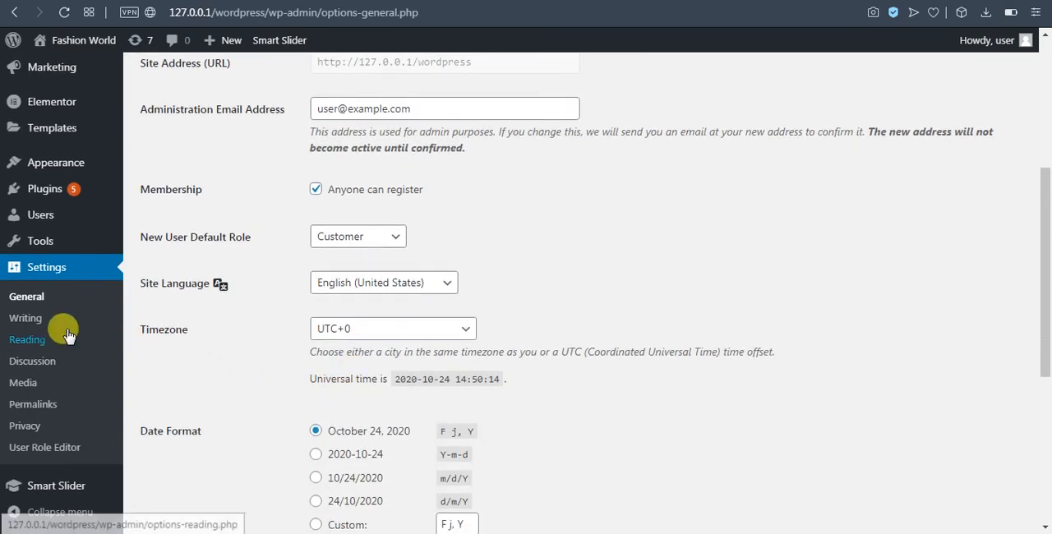
left_click(49, 317)
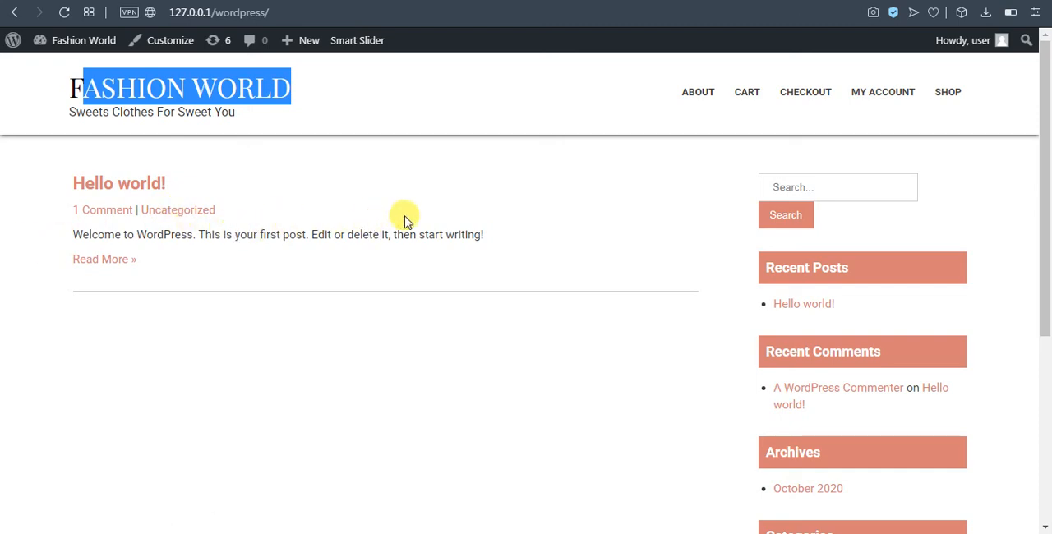
left_click_drag(498, 243, 70, 236)
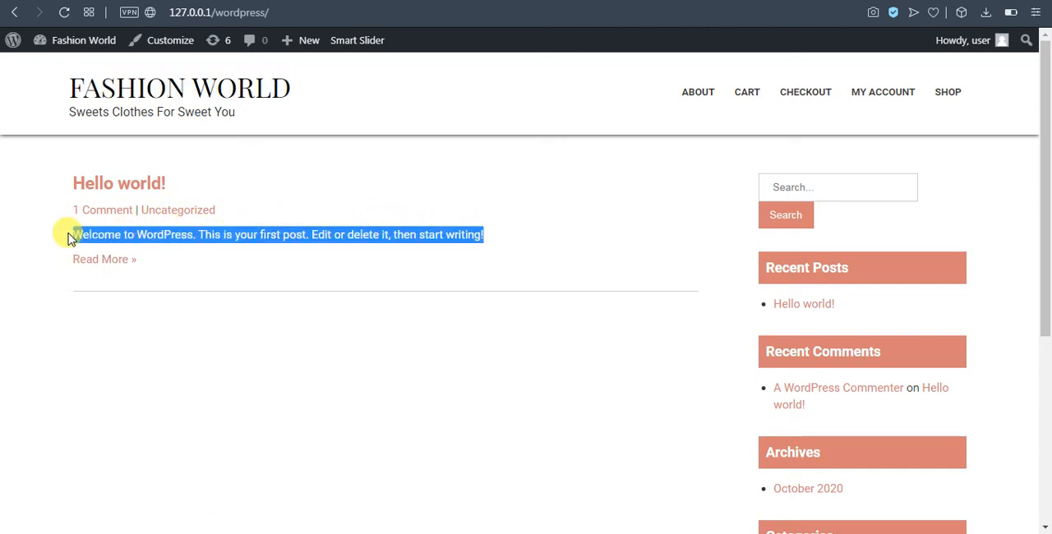
left_click(245, 287)
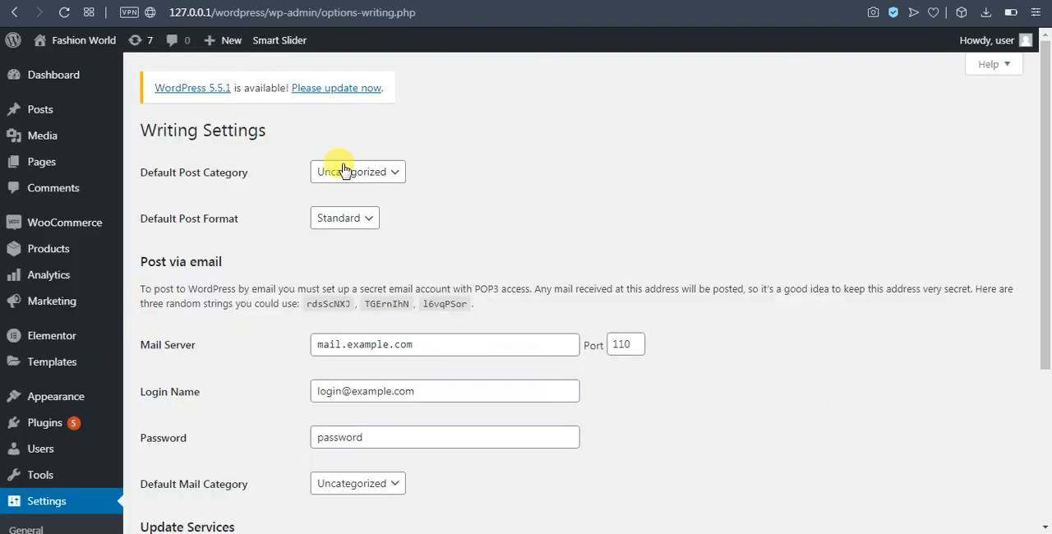
Review the available default post categories in the Writing Settings
left_click(371, 173)
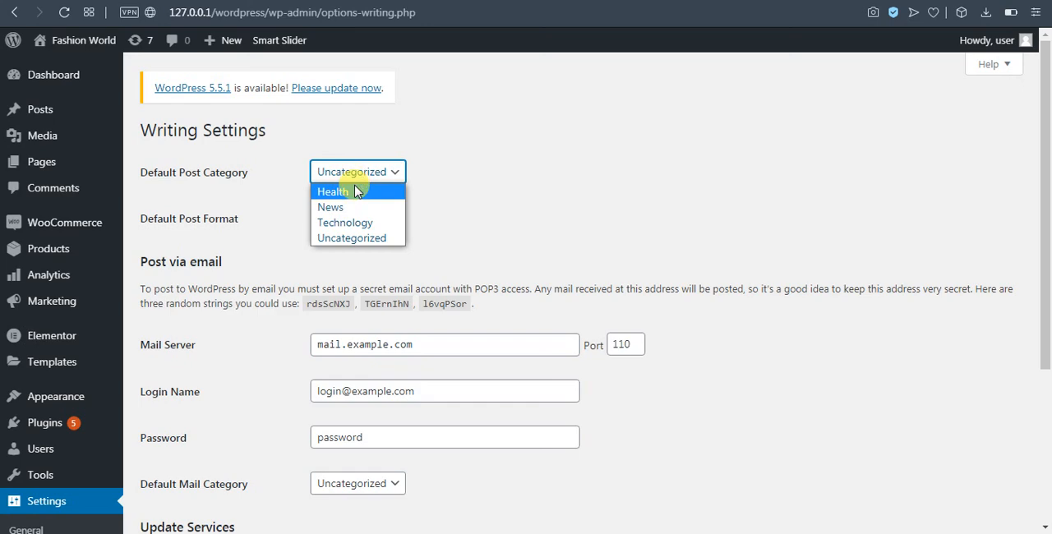
left_click(279, 39)
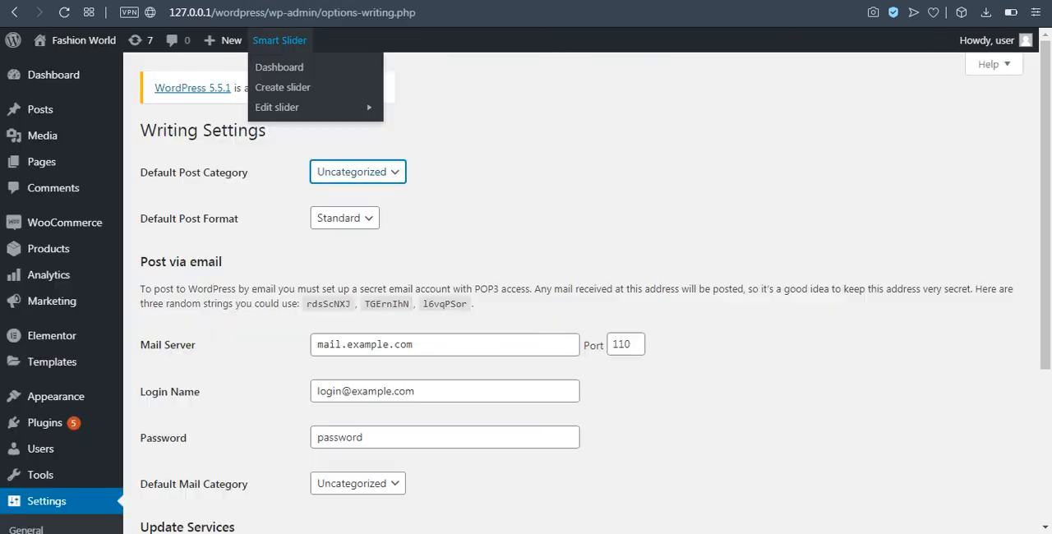
left_click(509, 157)
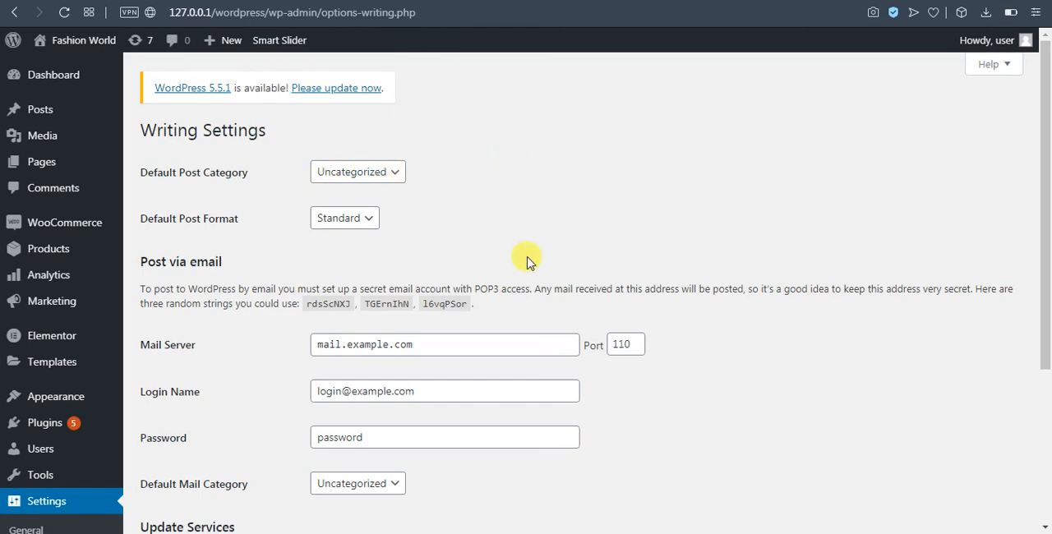
Examine the Post via email fields and default mail category options, and open the Reading Settings
scroll(559, 362, "down", 2)
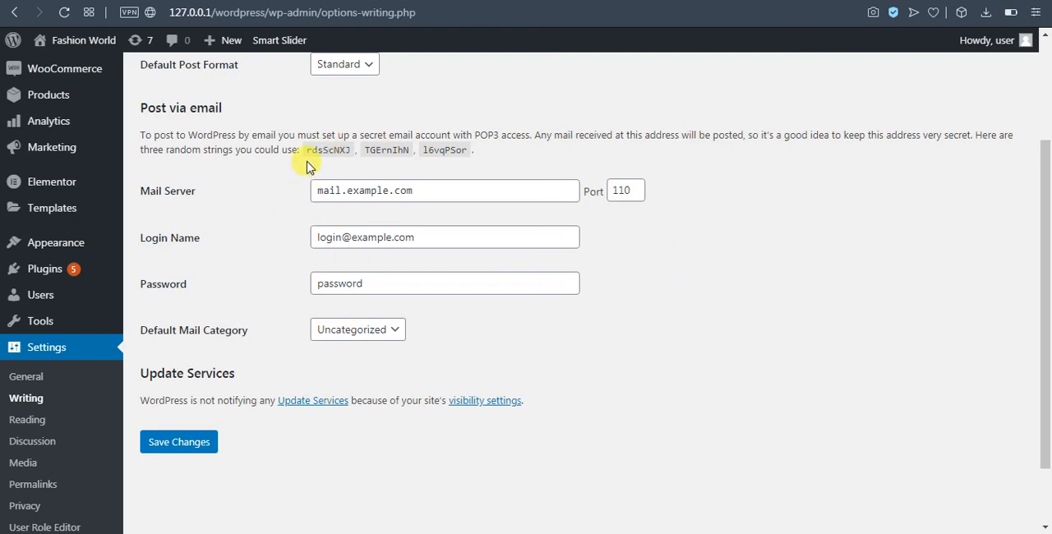
mouse_move(122, 191)
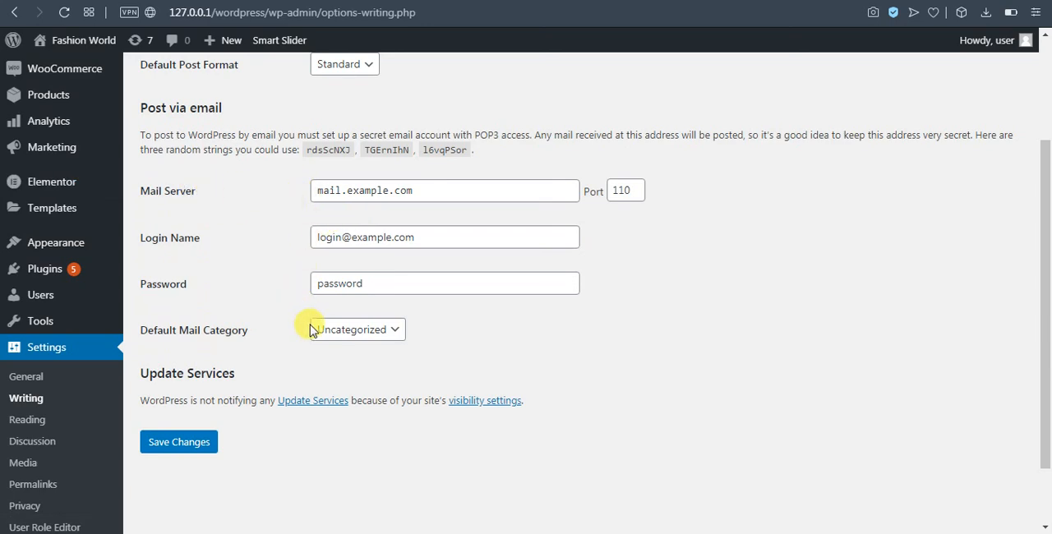
left_click(392, 327)
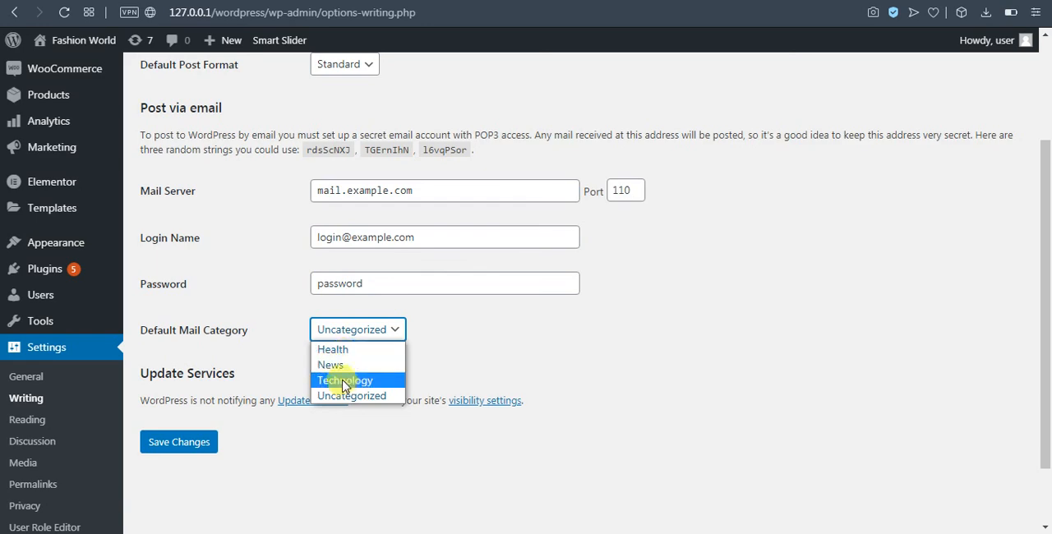
left_click(207, 303)
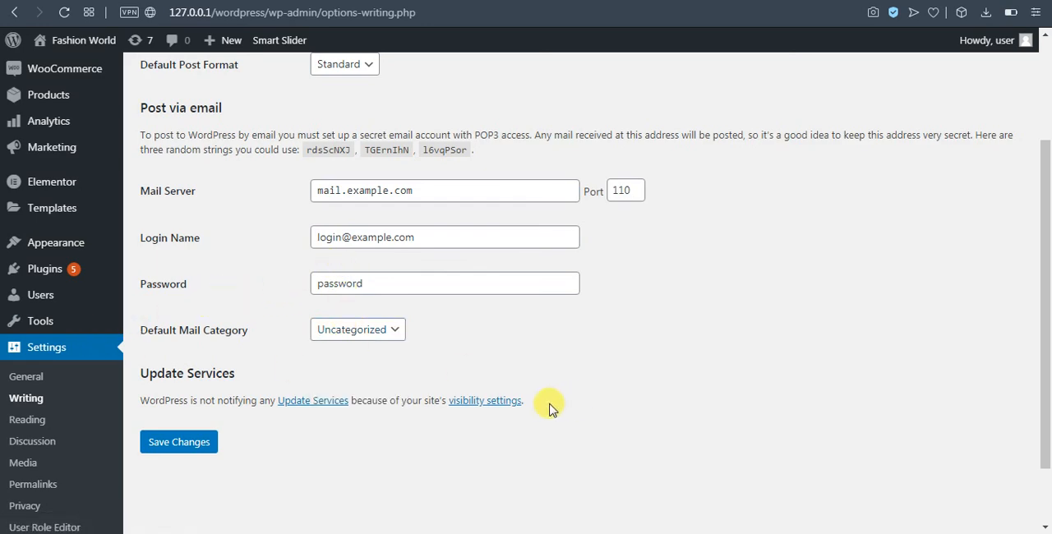
scroll(507, 400, "down", 2)
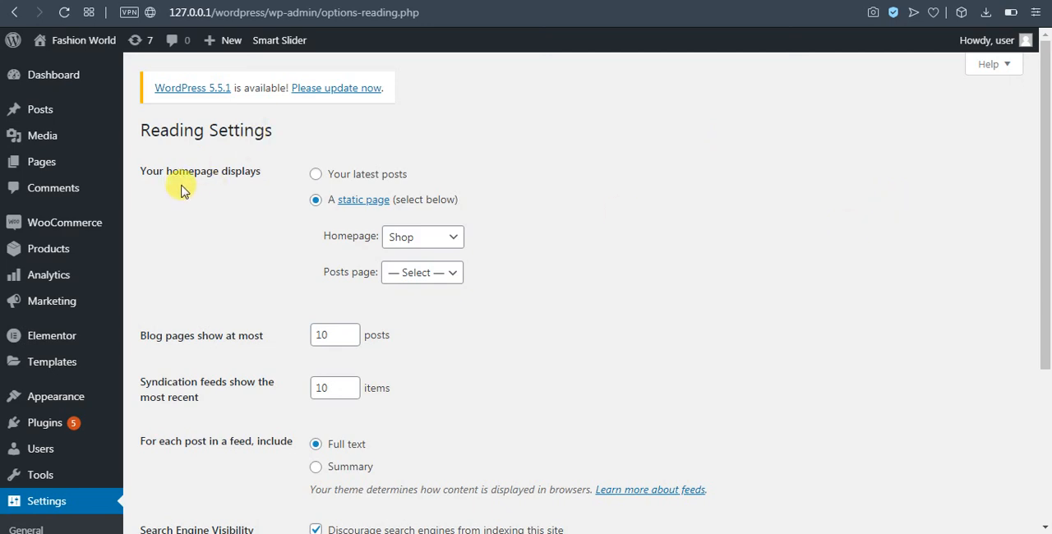
Try the latest-posts homepage option, switch back to a static page, and review the available homepage choices
left_click(318, 175)
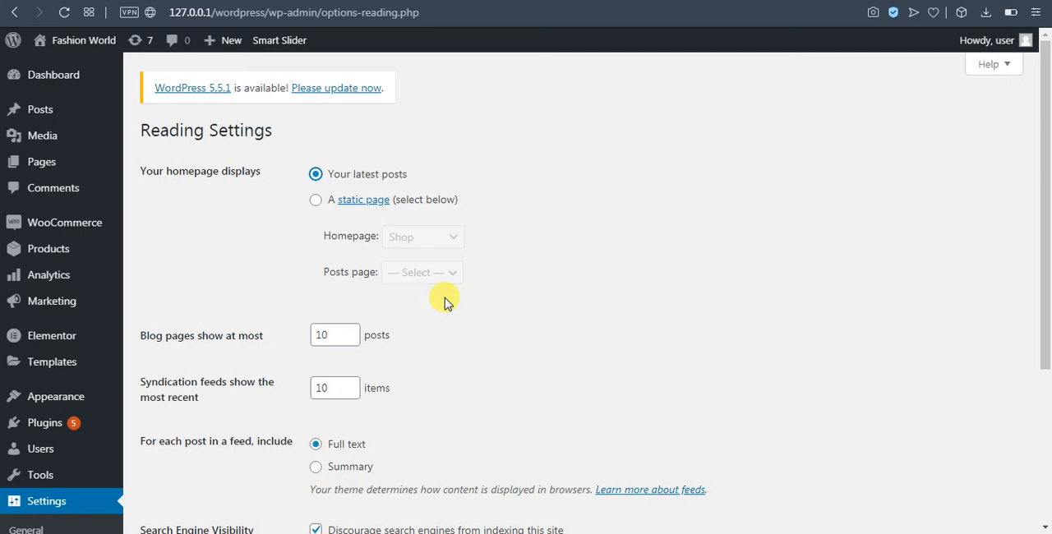
left_click(315, 202)
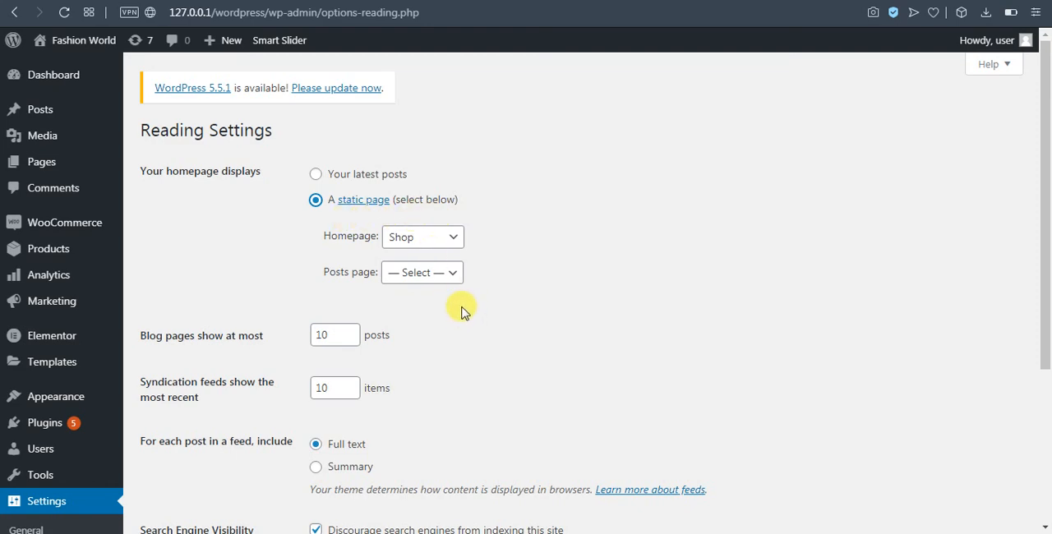
mouse_move(72, 337)
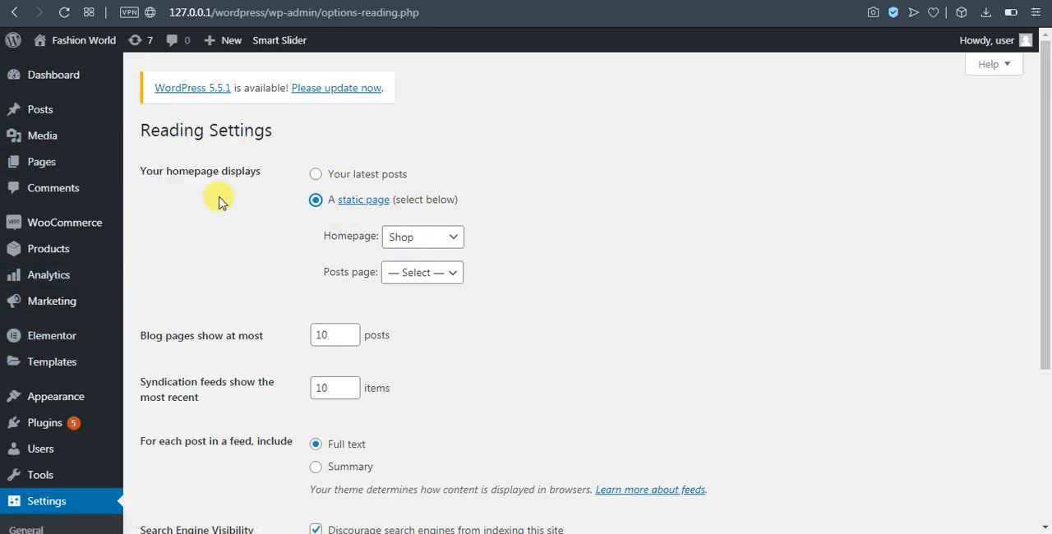
left_click(451, 239)
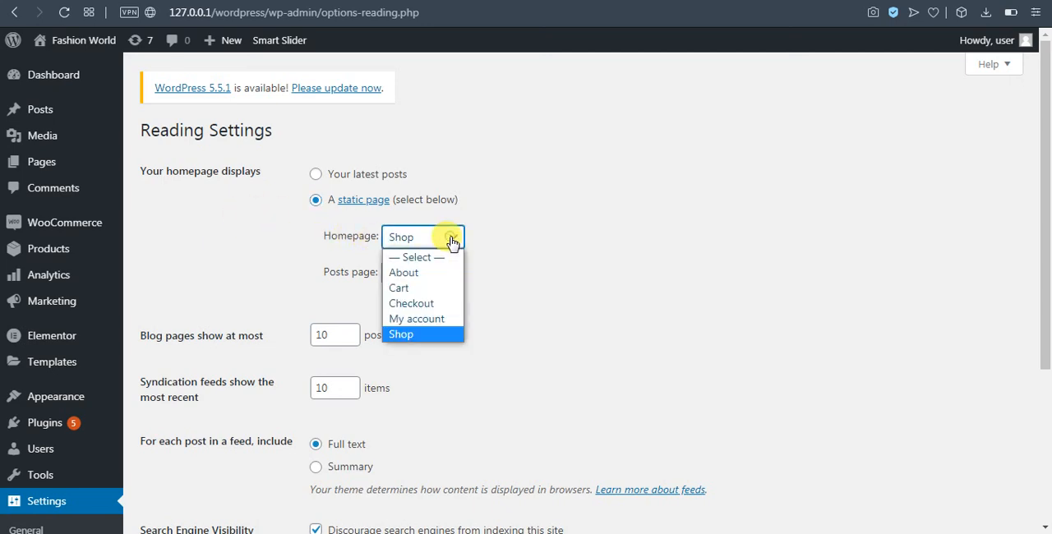
left_click(544, 264)
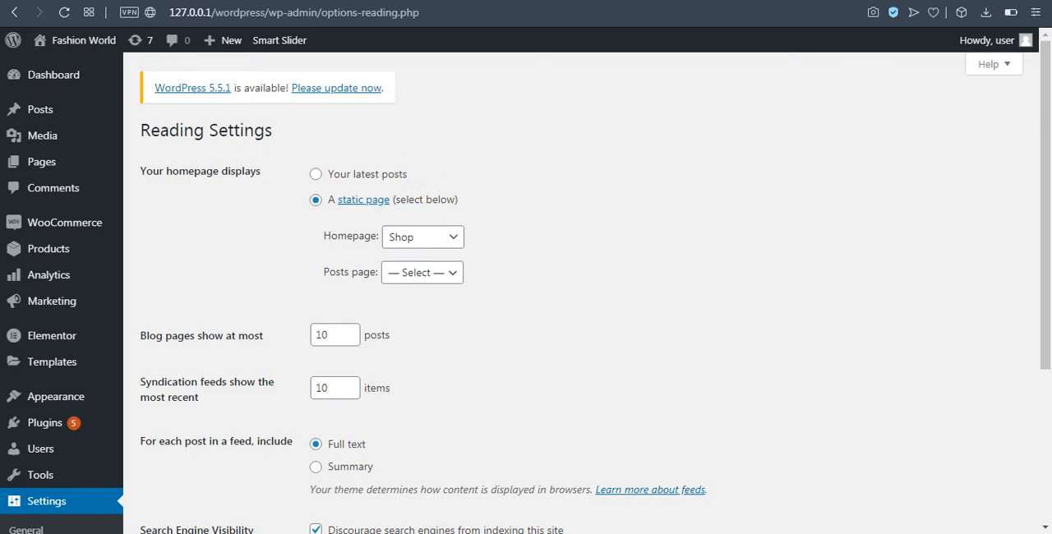
Check the live site's front page and select Shop as the static homepage in the Reading Settings
left_click(316, 1)
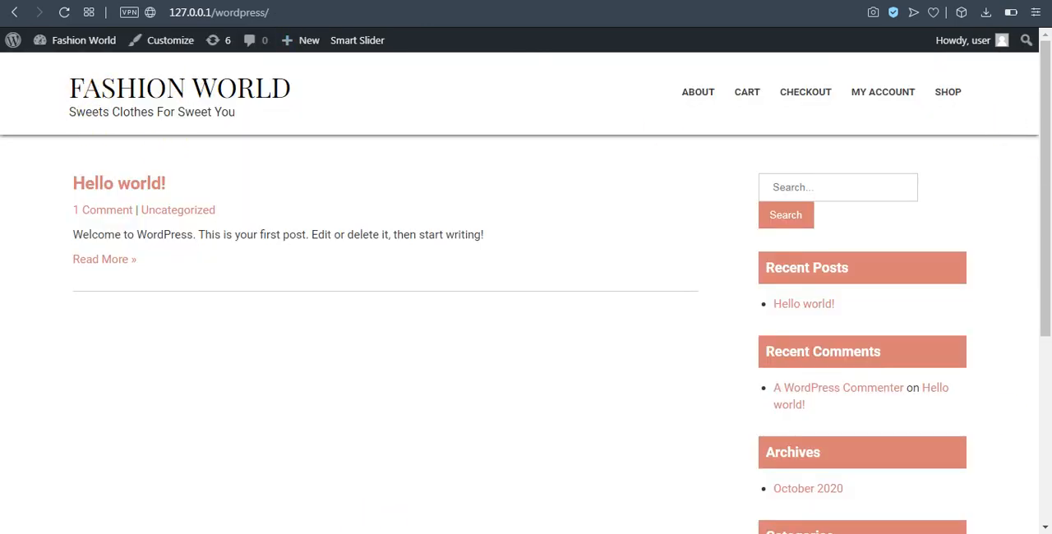
left_click(197, 0)
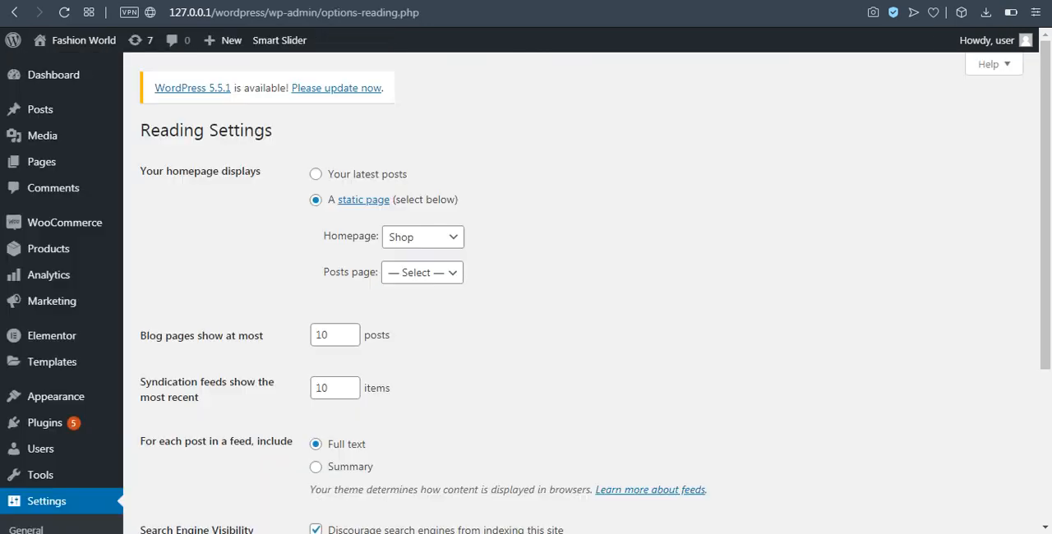
left_click(433, 240)
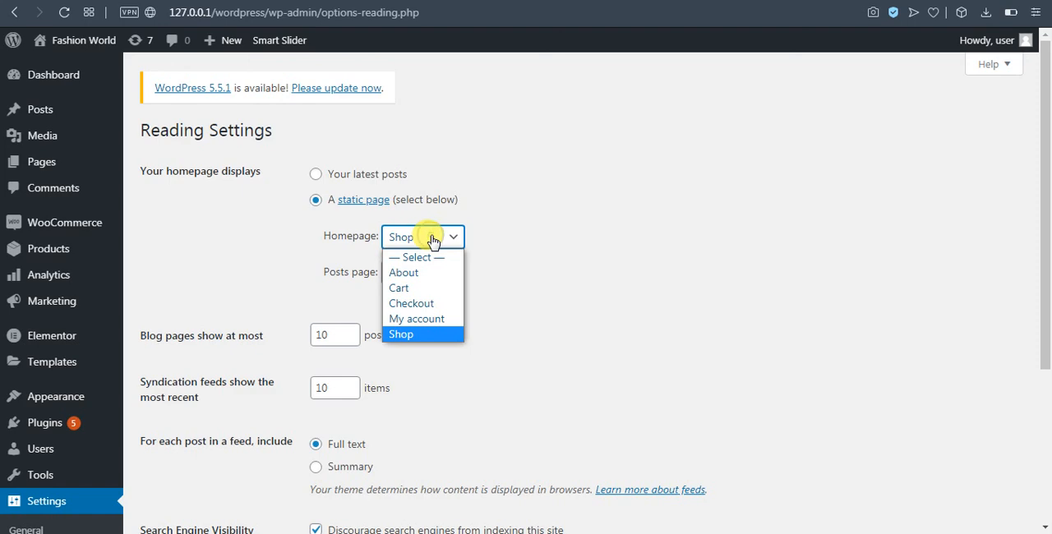
left_click(427, 335)
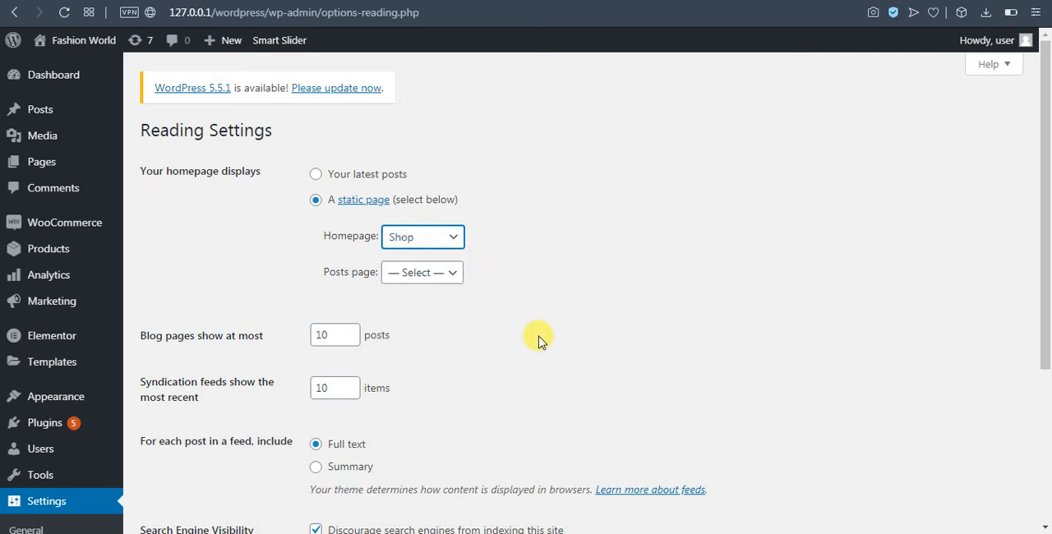
Turn discouraging search engines from indexing the site off and back on, and save the Reading Settings
scroll(353, 257, "down", 3)
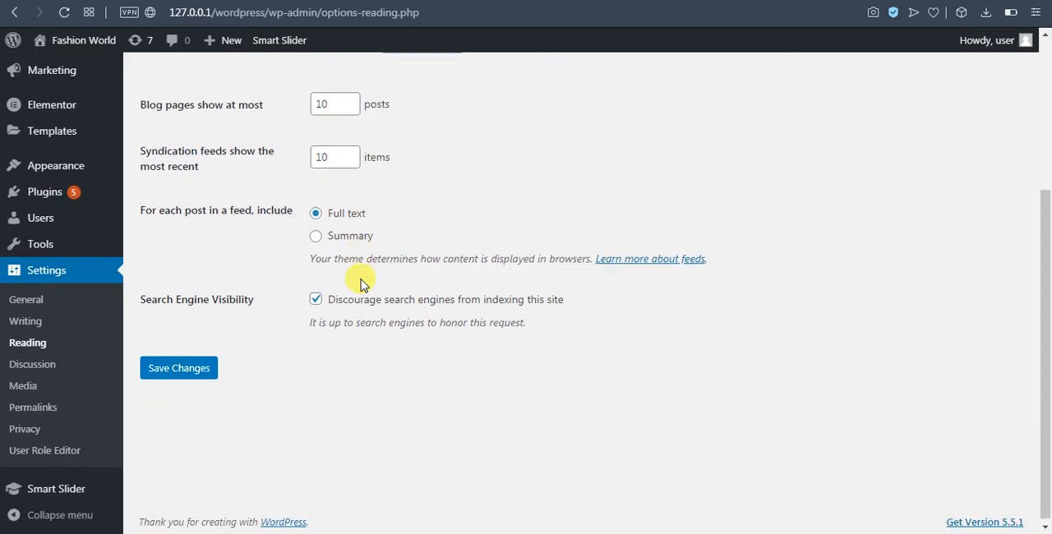
left_click(186, 370)
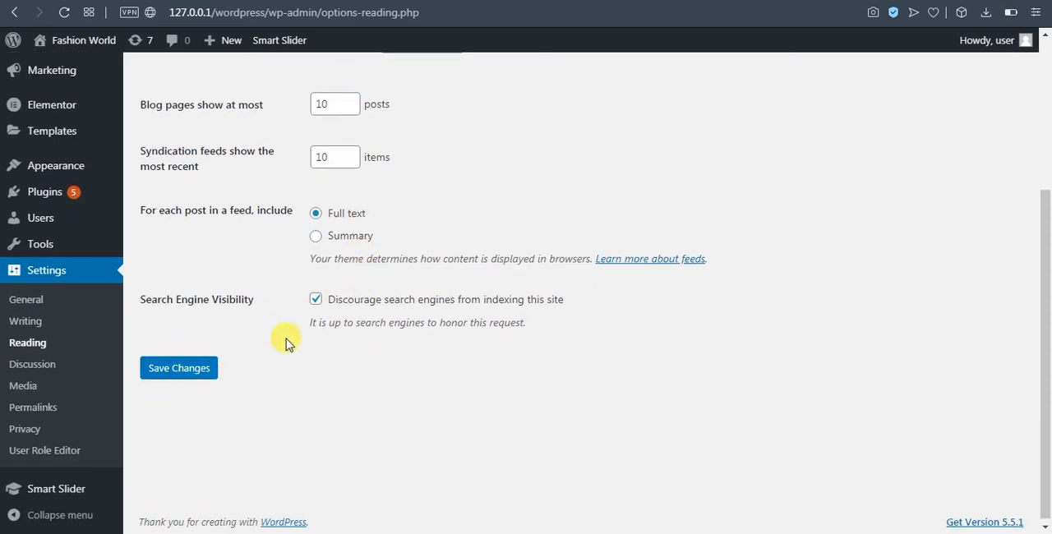
left_click(317, 301)
scroll(361, 427, "up", 2)
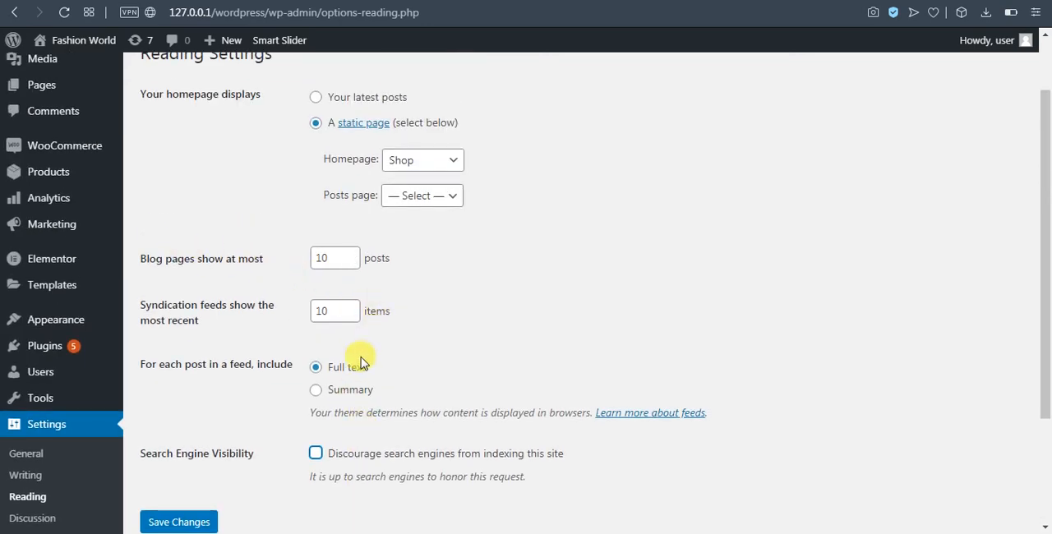
scroll(364, 357, "down", 2)
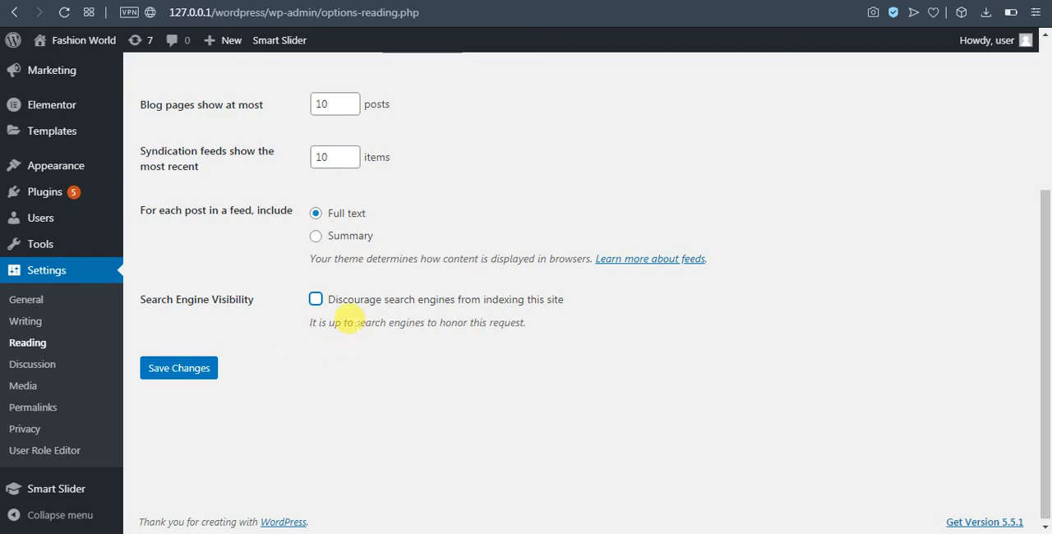
left_click(384, 371)
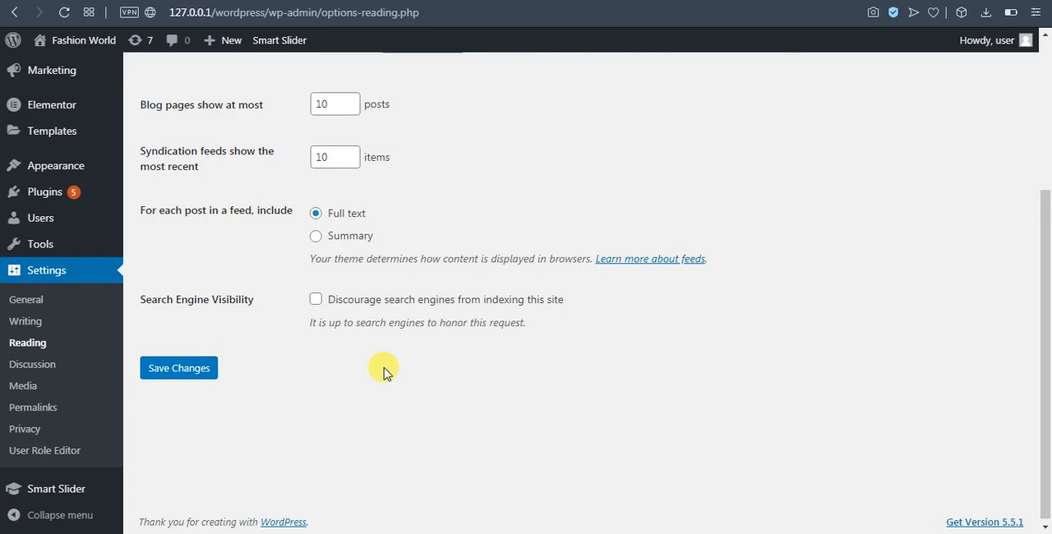
left_click(317, 299)
left_click(184, 370)
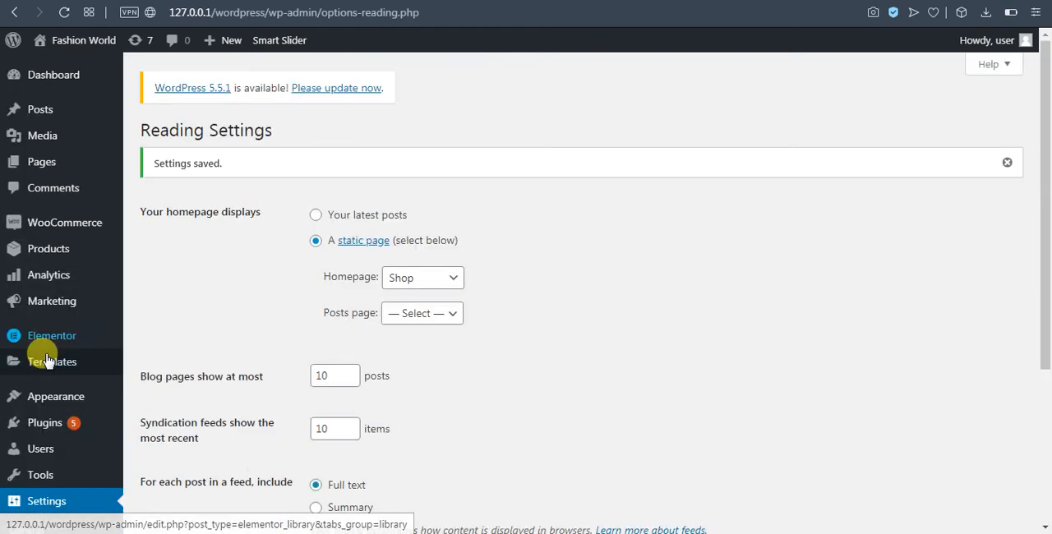
Open the Discussion Settings and disable link notifications from other blogs and comment submission on new posts
mouse_move(50, 361)
scroll(247, 378, "down", 3)
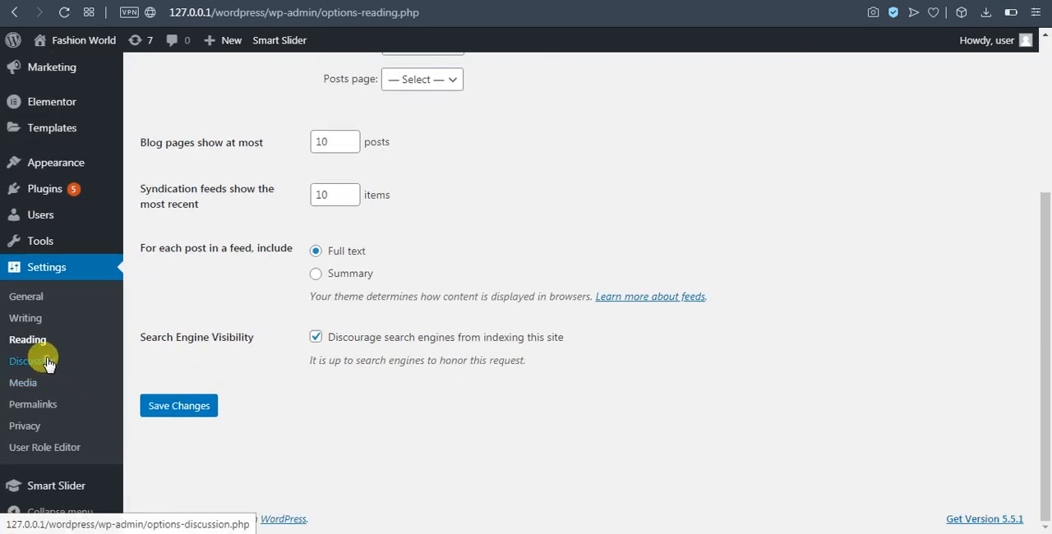
left_click(45, 352)
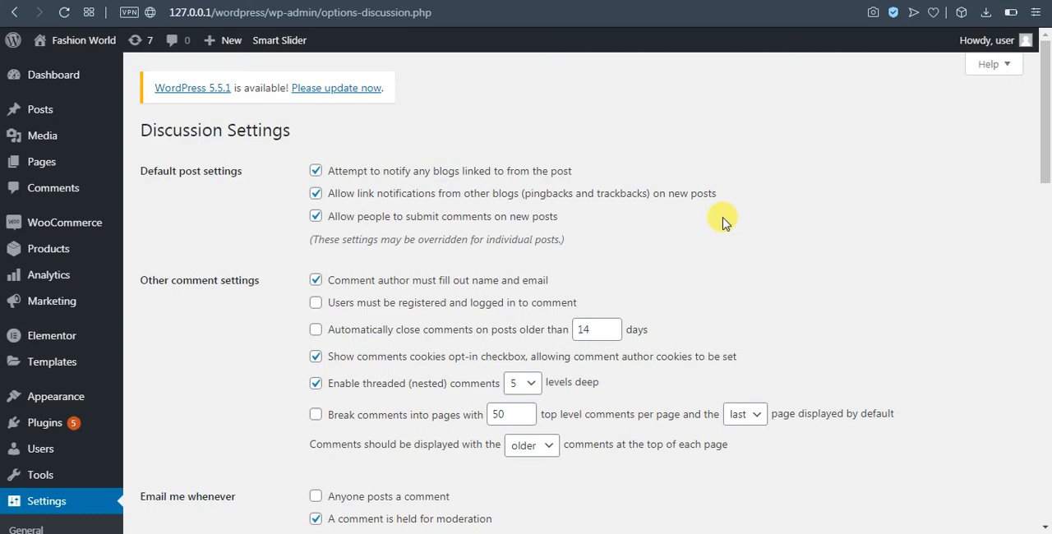
scroll(721, 222, "down", 2)
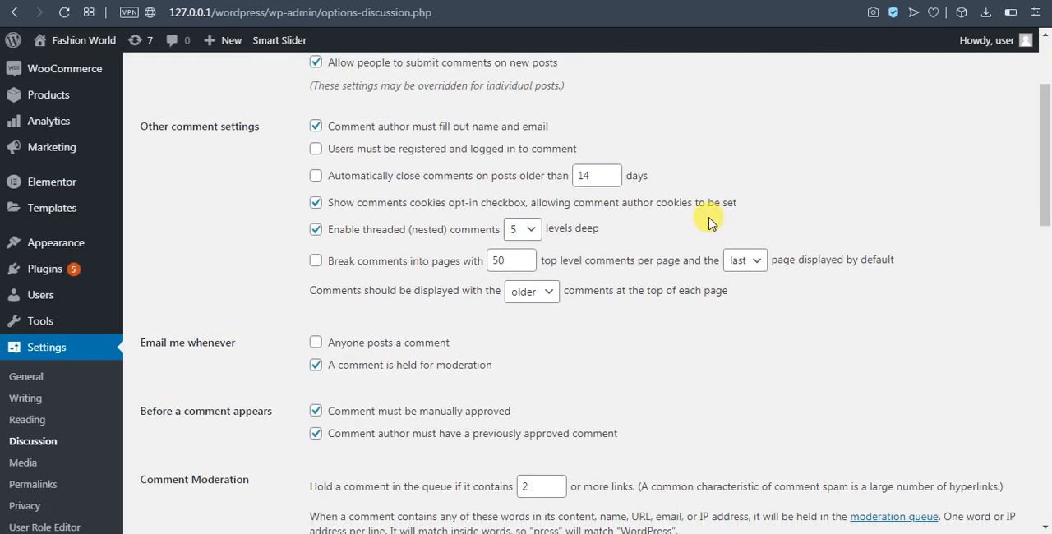
scroll(527, 409, "up", 2)
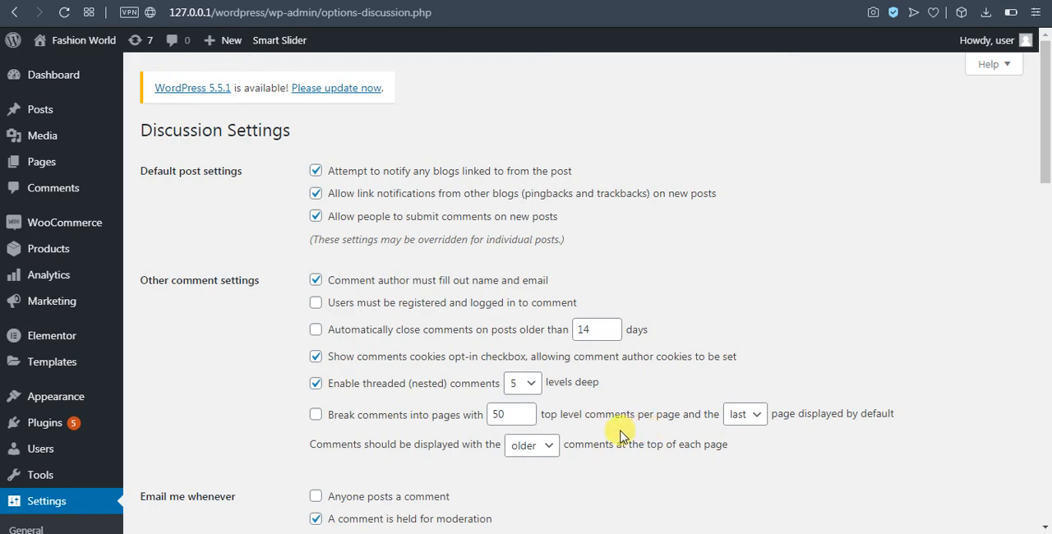
left_click(318, 219)
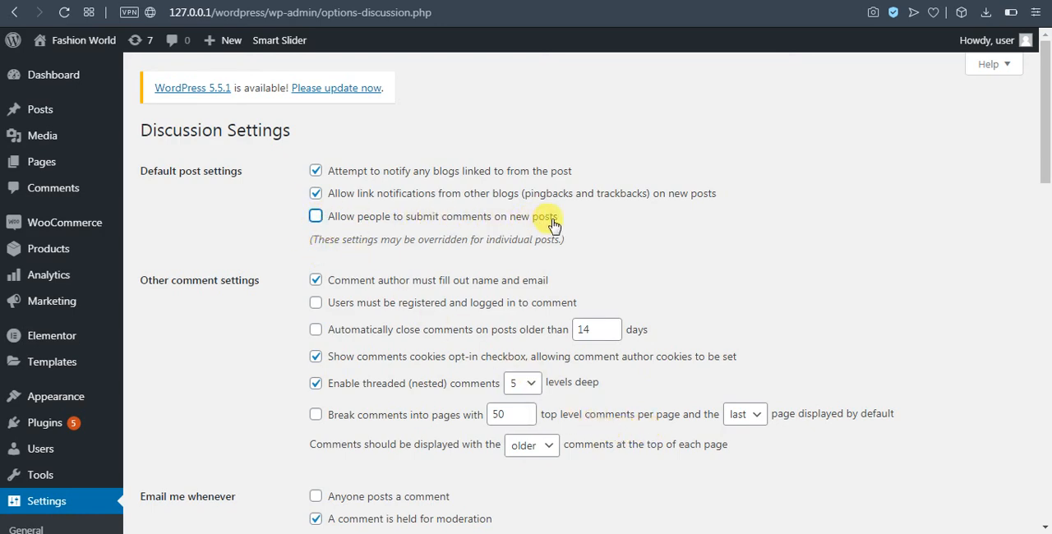
left_click(316, 194)
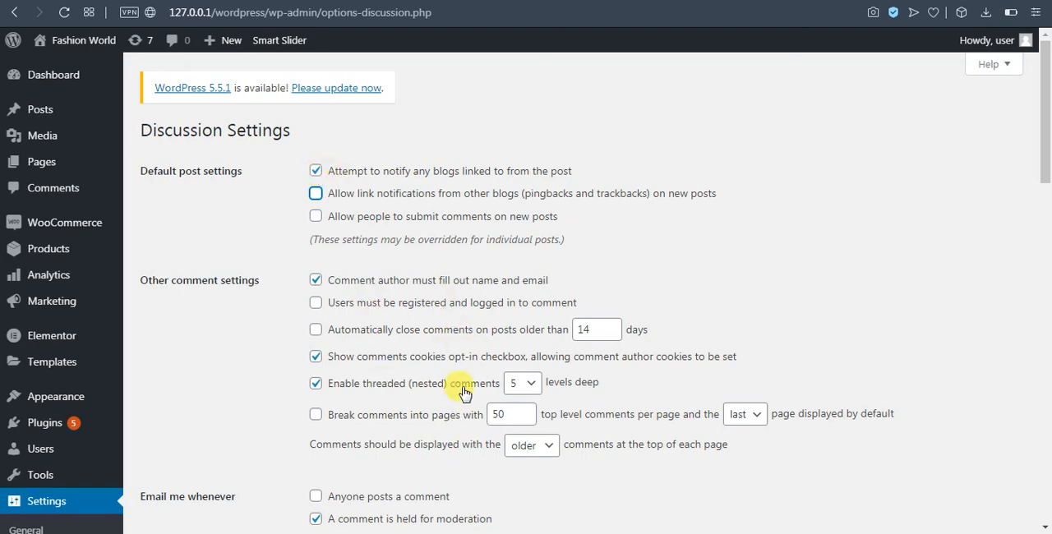
Review the comment email, approval, moderation and avatar options, leaving emails for every posted comment off, and save the Discussion Settings
scroll(459, 393, "down", 1)
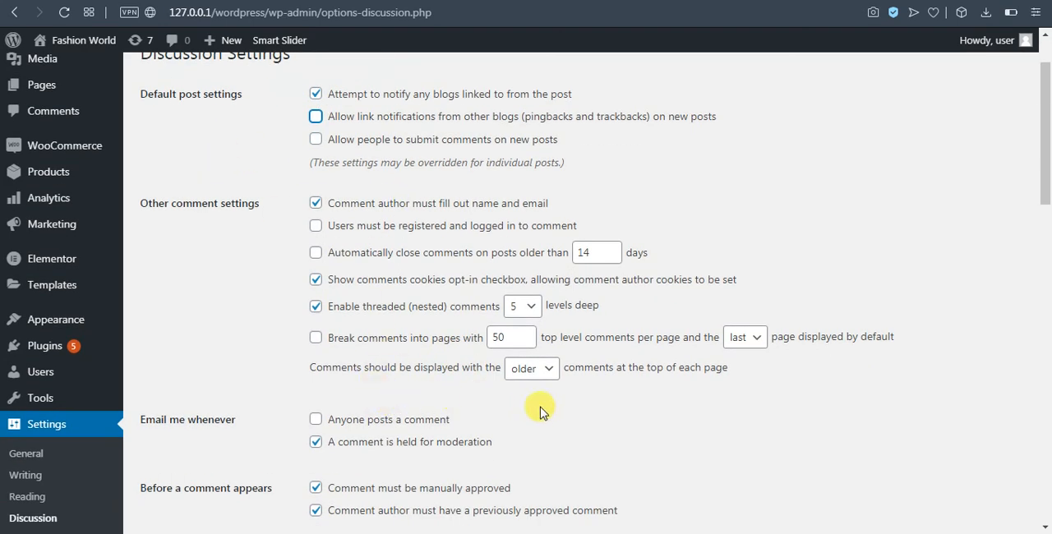
scroll(535, 404, "down", 1)
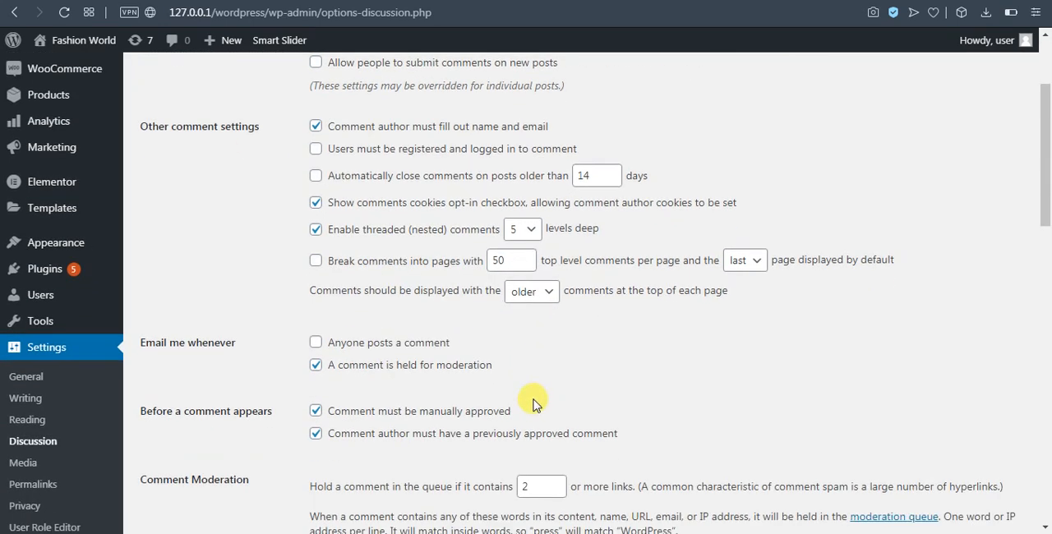
left_click(327, 350)
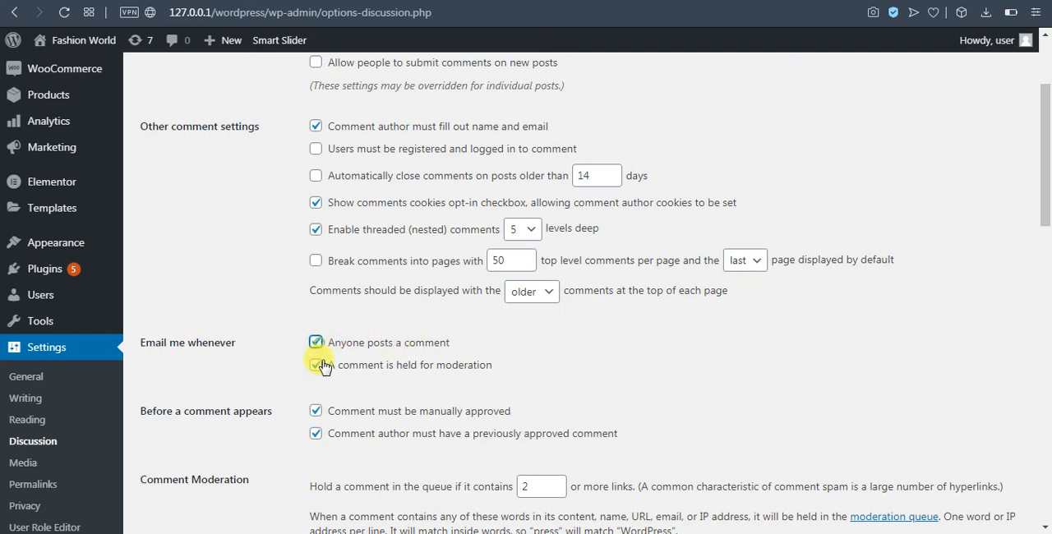
left_click(328, 350)
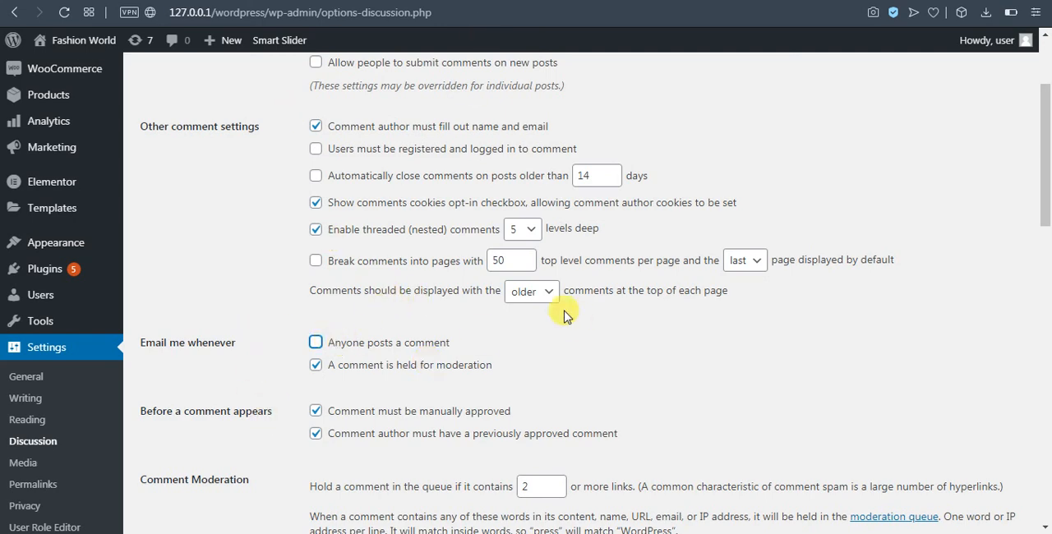
scroll(608, 329, "down", 2)
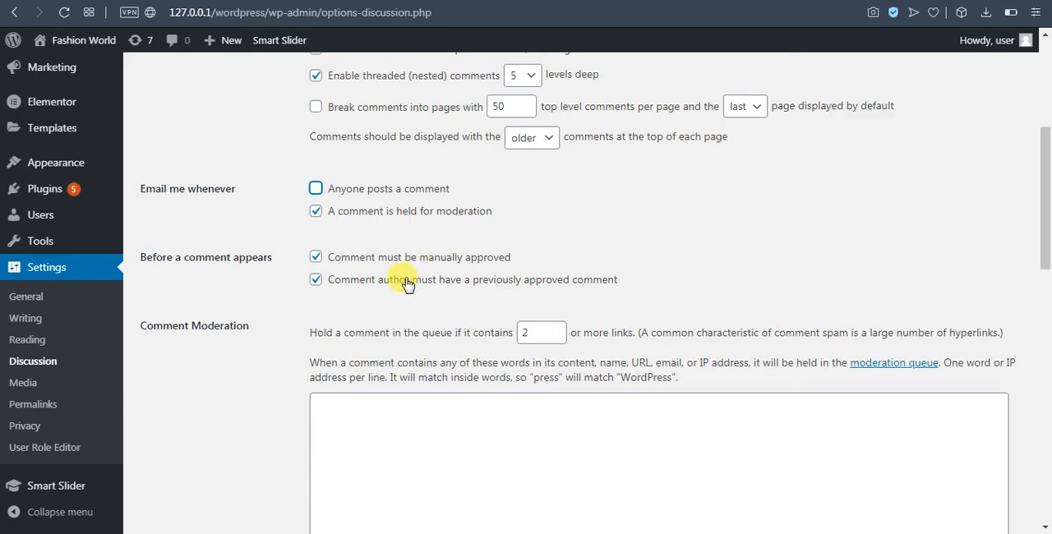
scroll(470, 341, "down", 10)
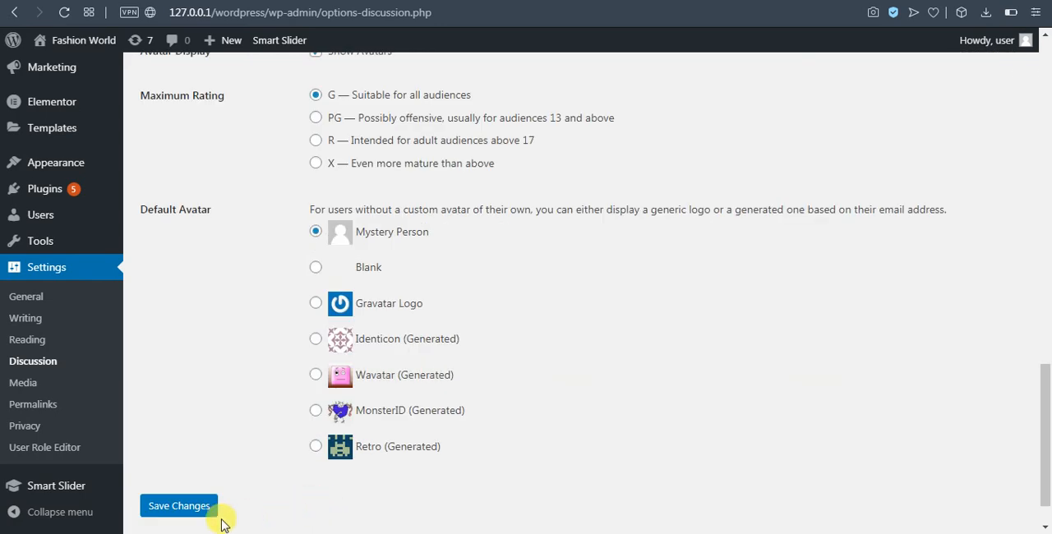
left_click(147, 503)
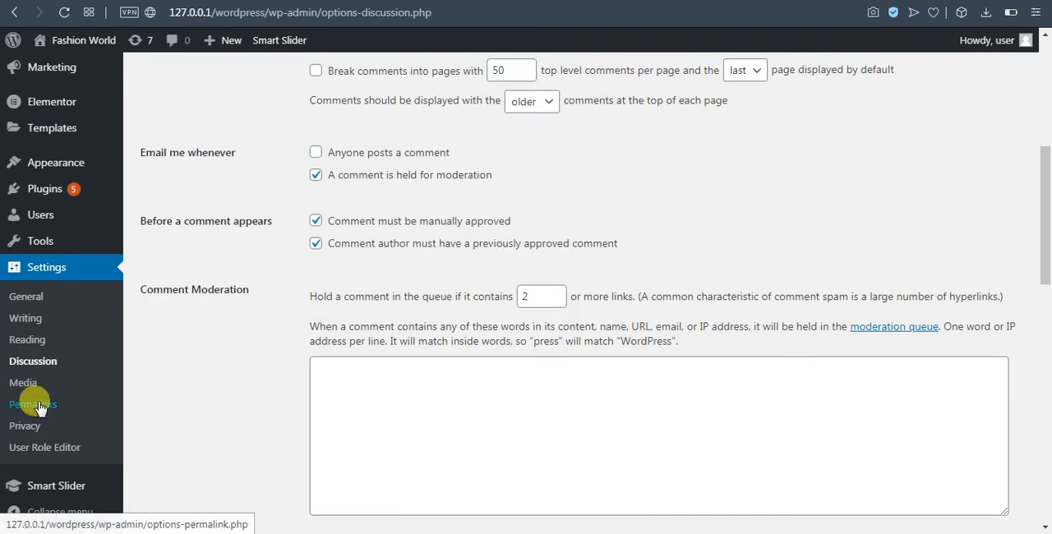
Open the Media Settings and examine the thumbnail, medium and large image sizes and the upload folder option
left_click(23, 383)
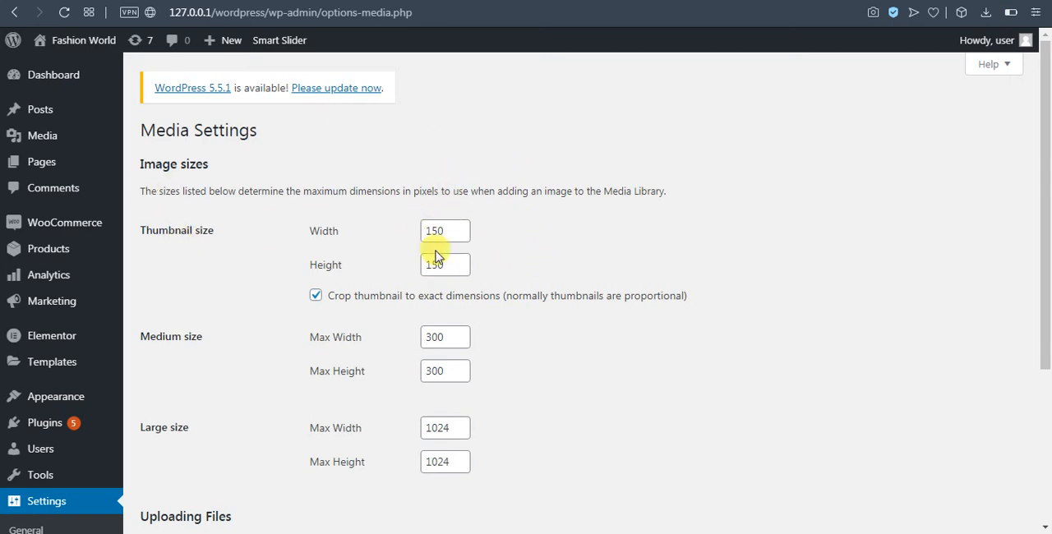
scroll(535, 283, "down", 1)
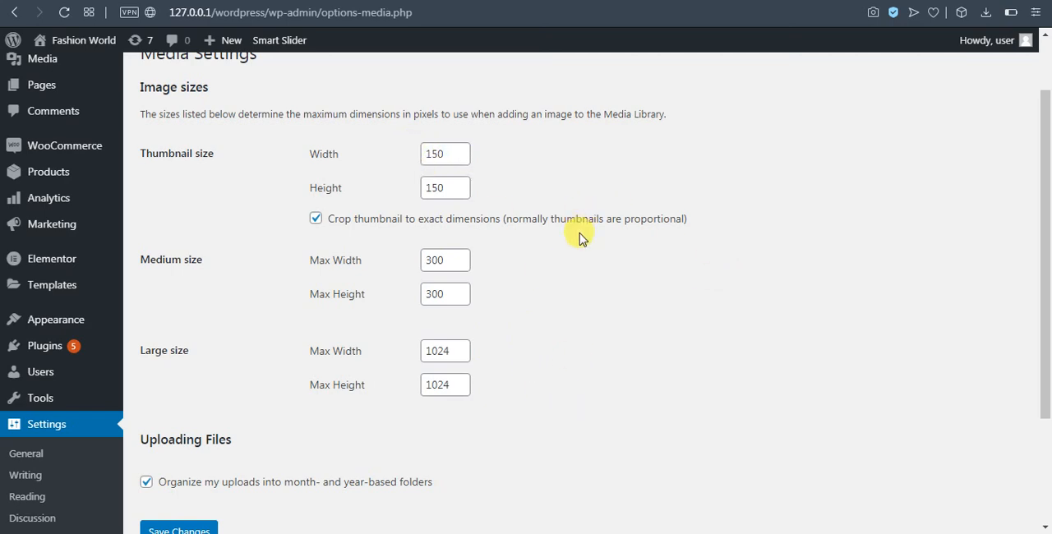
scroll(580, 261, "down", 1)
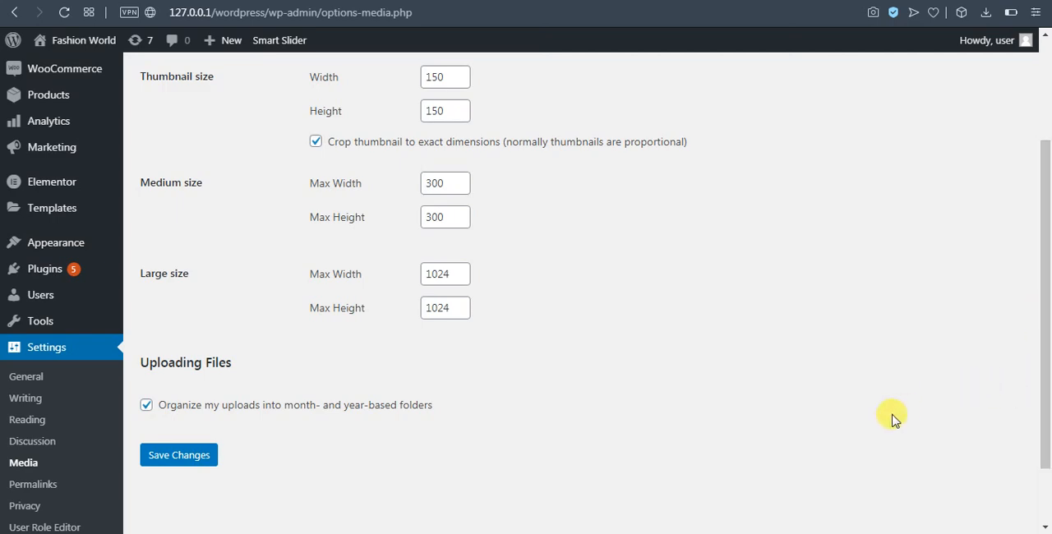
scroll(370, 376, "down", 2)
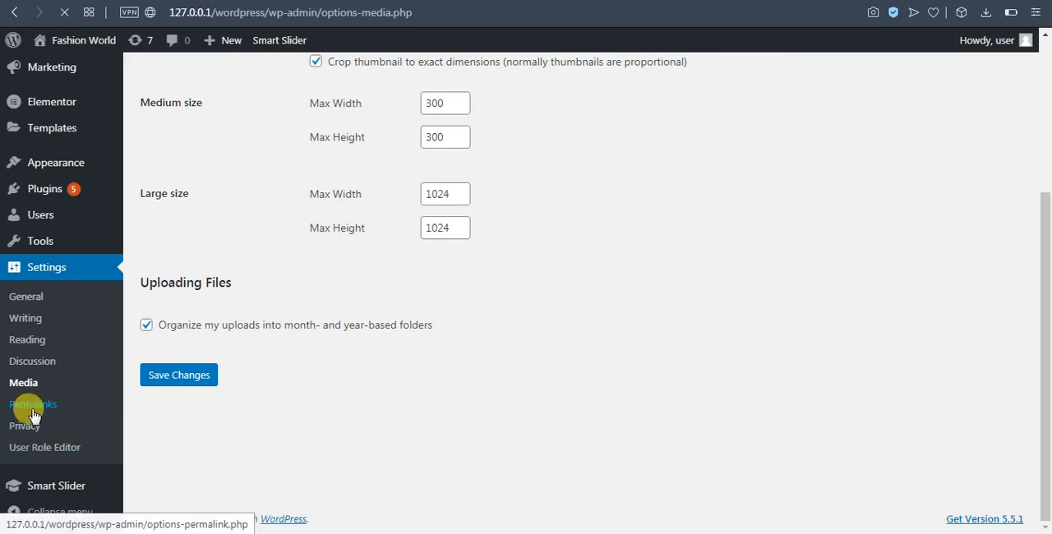
Open the Permalink Settings and examine the common URL structures
left_click(33, 406)
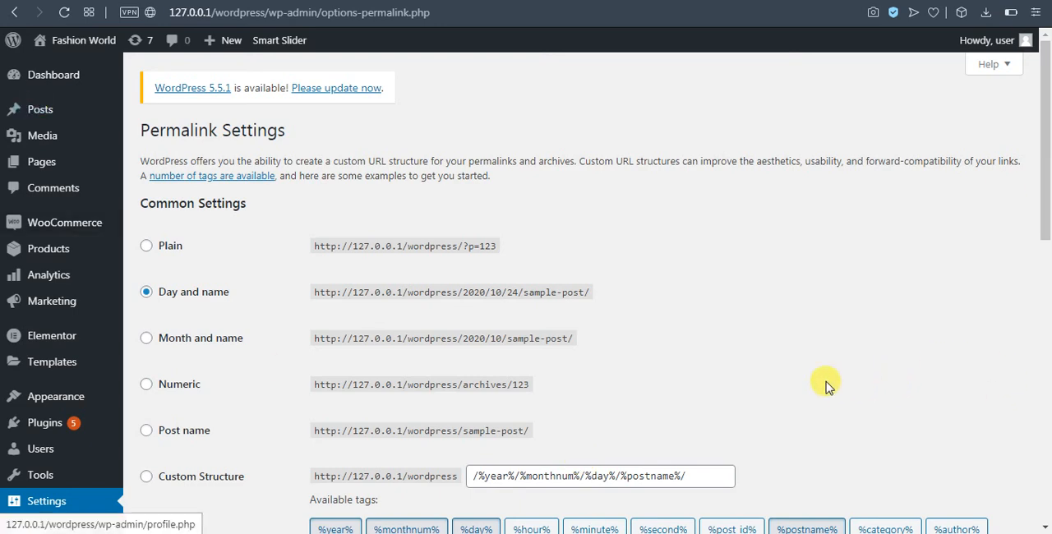
scroll(827, 382, "down", 1)
scroll(825, 317, "up", 2)
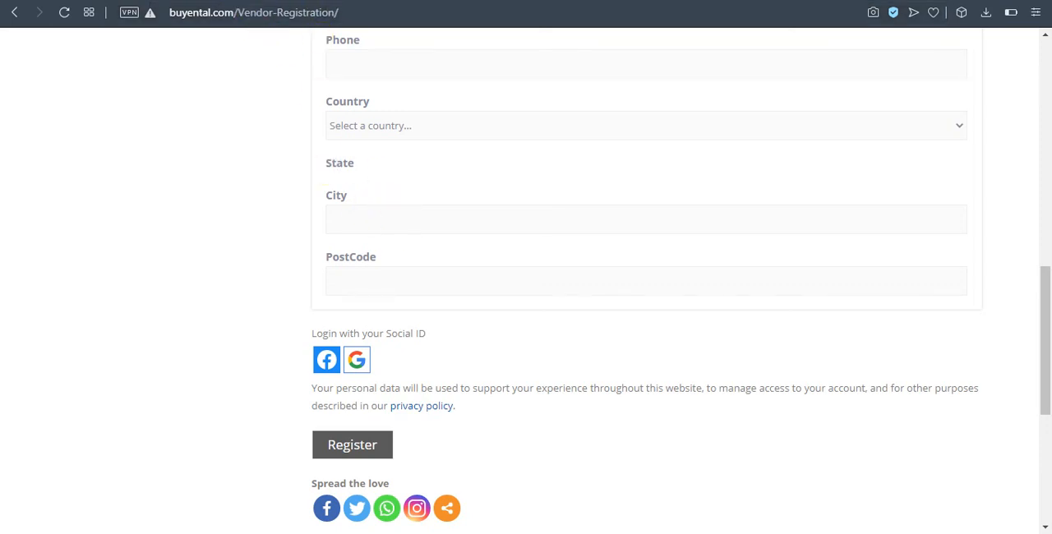
Switch to the buyental.com Vendor Registration page, highlight its full address and examine the page heading
left_click_drag(345, 12, 176, 18)
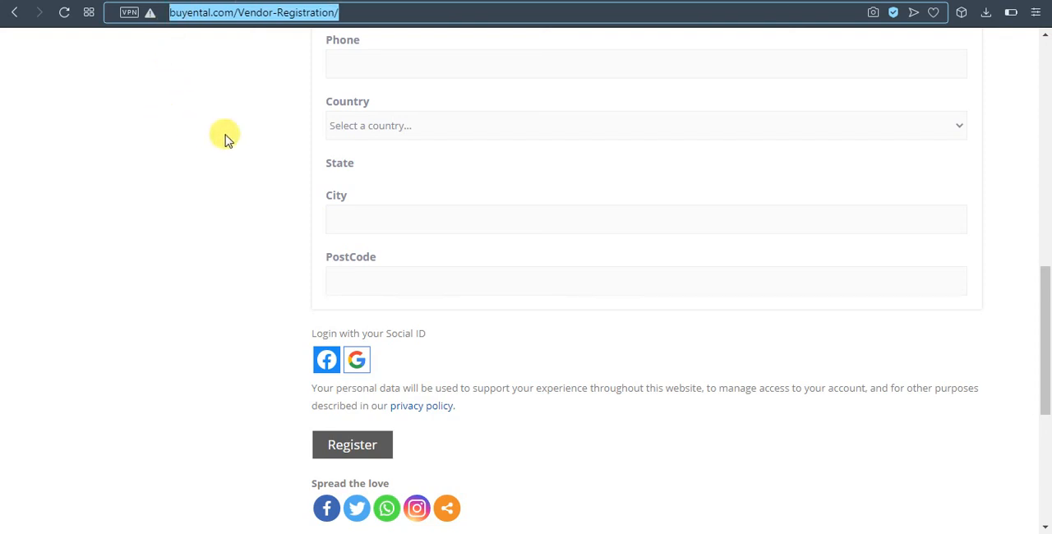
scroll(218, 175, "up", 10)
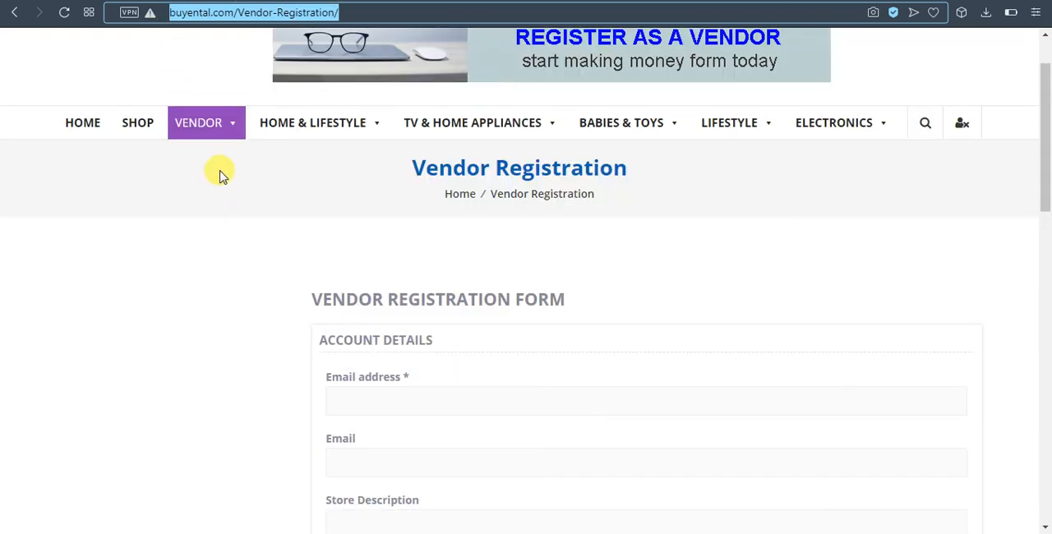
Open the Shop page of the Buyental site and examine its full address
scroll(219, 175, "up", 1)
left_click(141, 206)
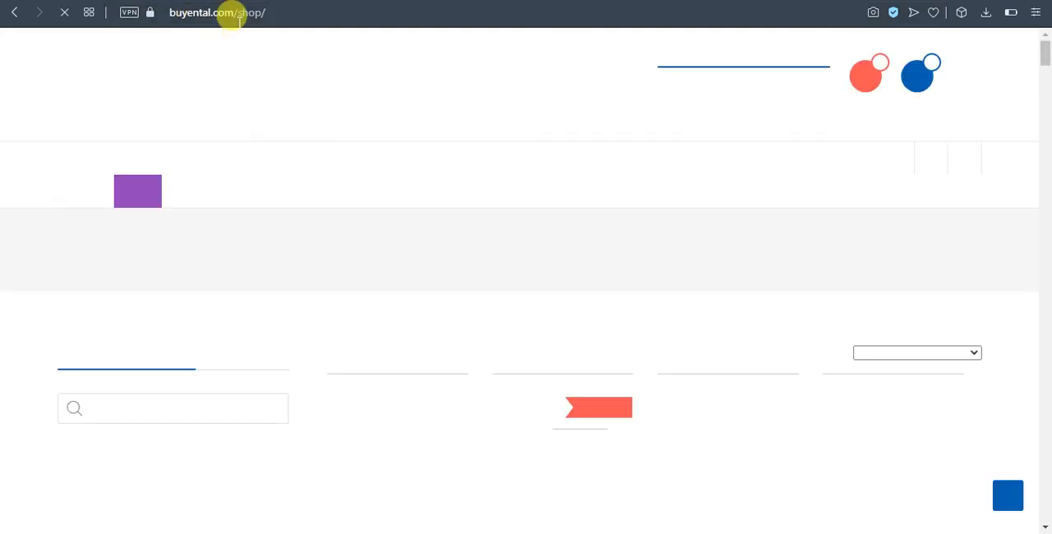
left_click(275, 13)
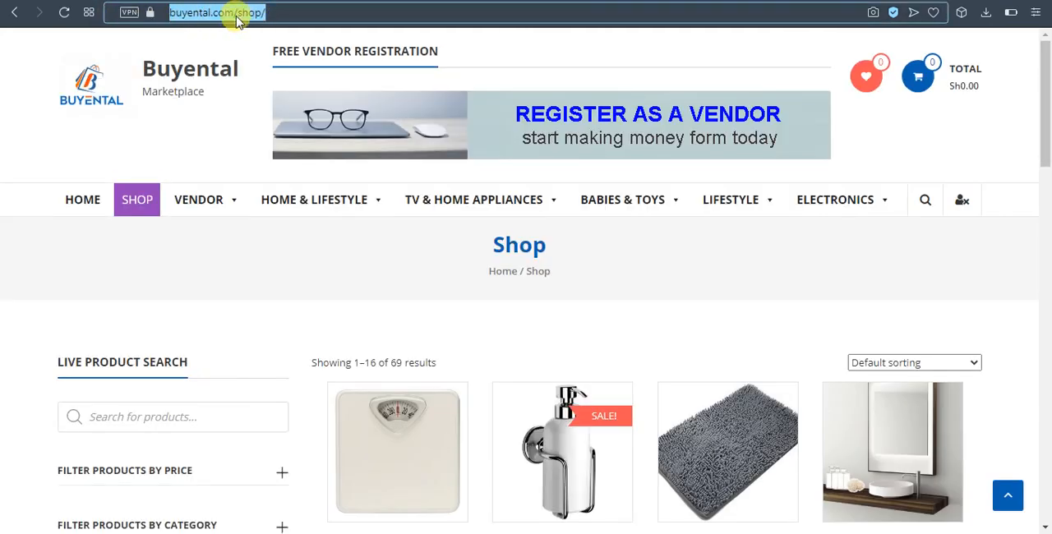
left_click(271, 14)
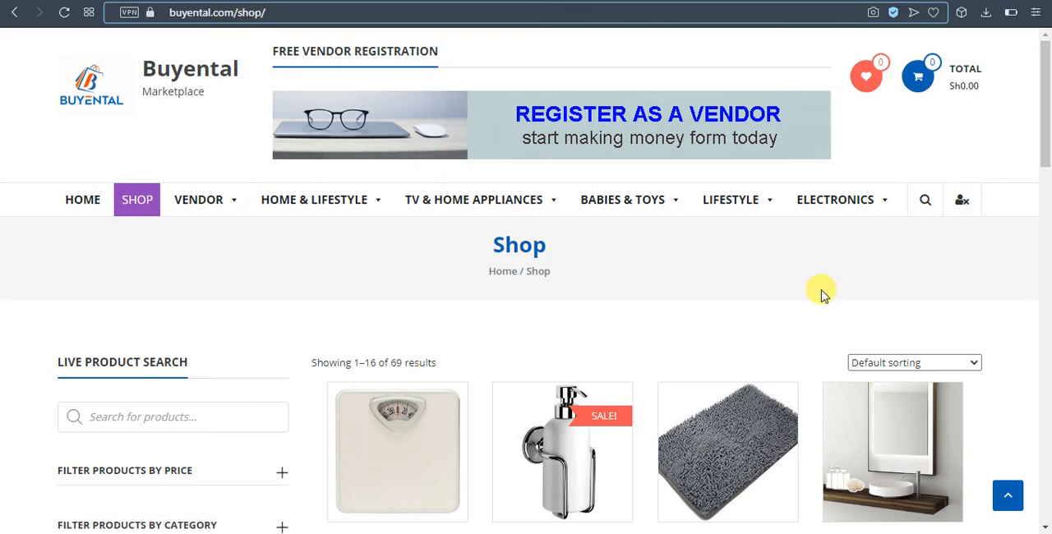
Open the Bath Mirrors product page from the shop and highlight its full address
scroll(838, 272, "down", 2)
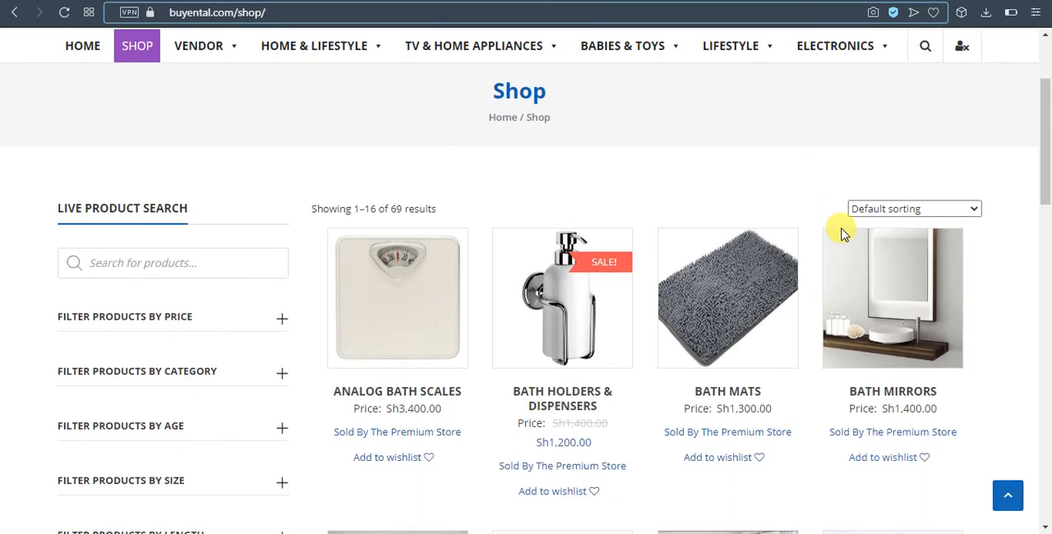
left_click(888, 388)
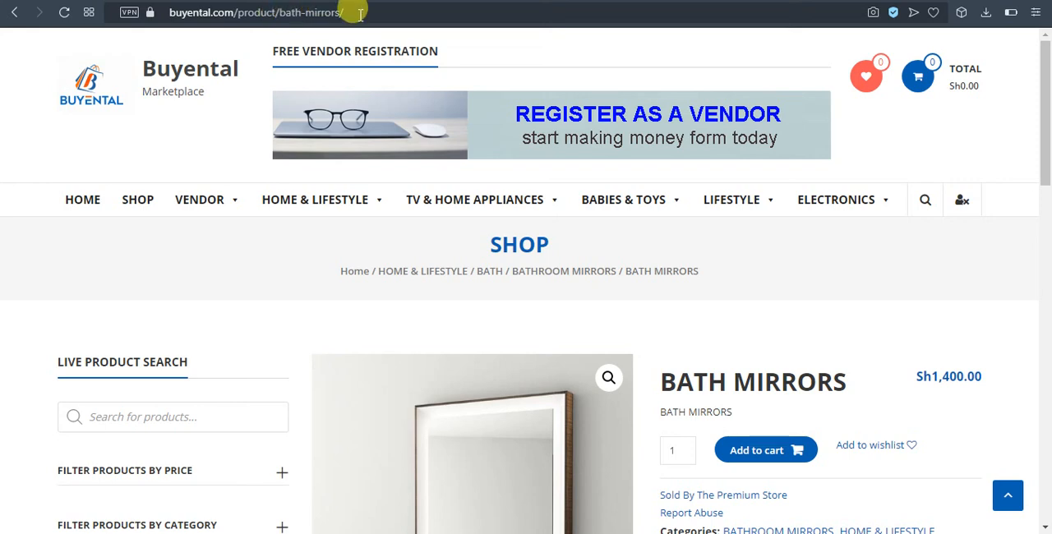
left_click_drag(360, 17, 150, 14)
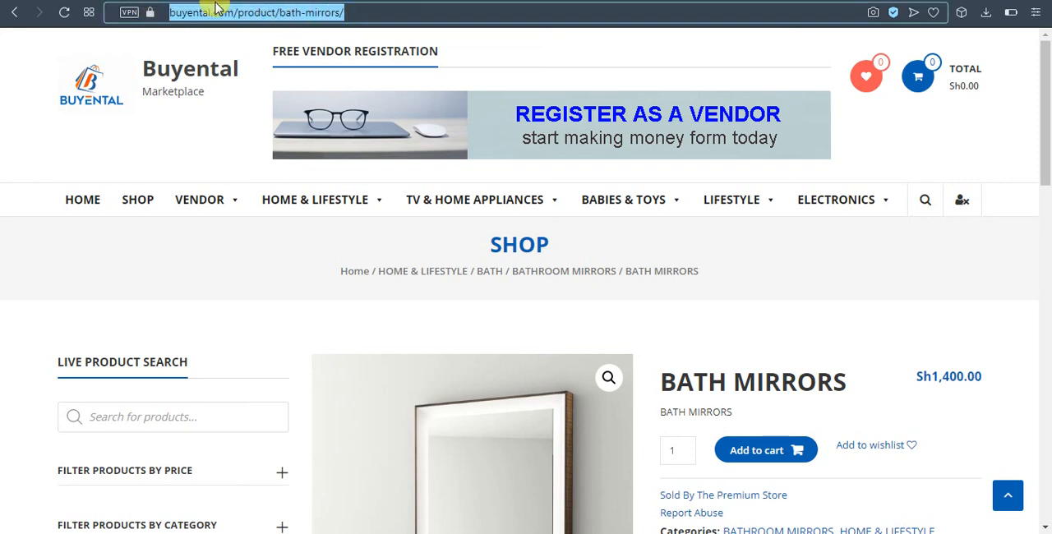
left_click(352, 12)
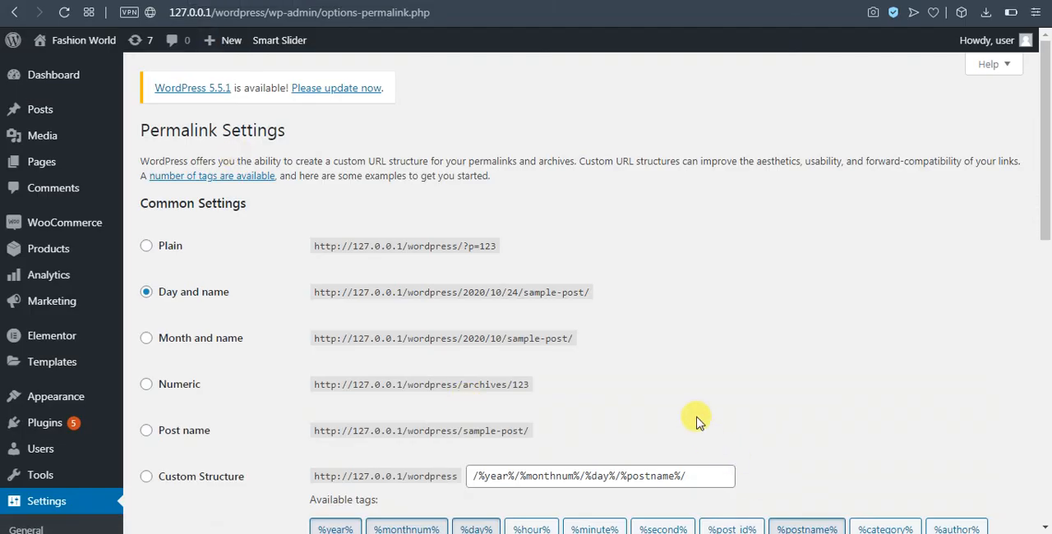
In the Fashion World Permalink Settings, choose the Post name structure, and clear the custom structure field
scroll(682, 329, "down", 3)
scroll(679, 334, "up", 2)
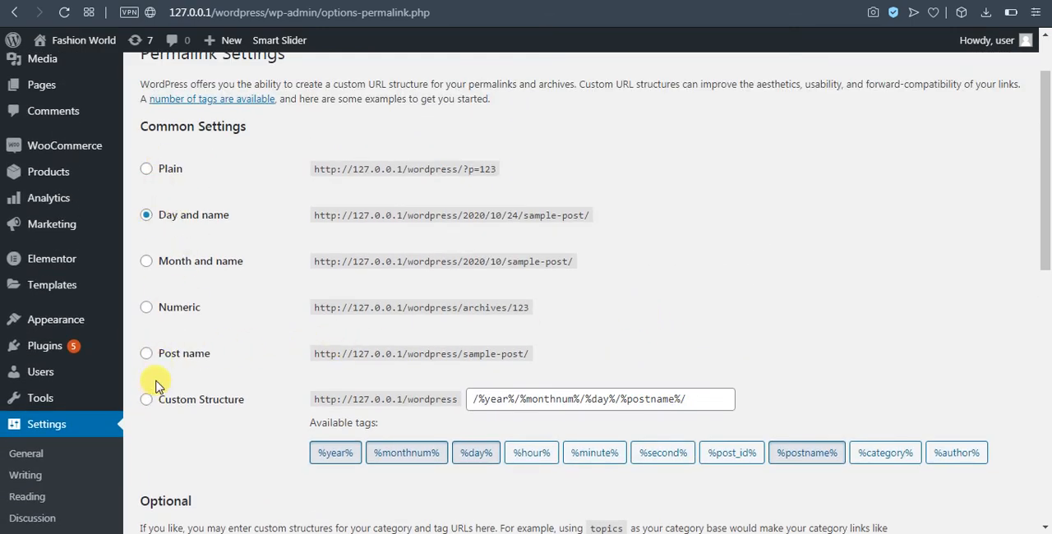
left_click(146, 354)
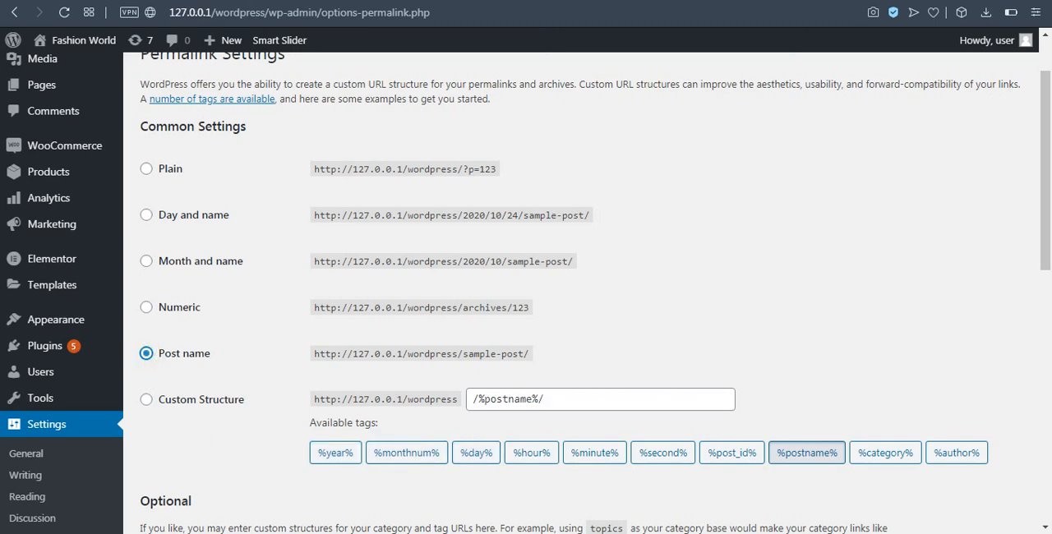
left_click(569, 397)
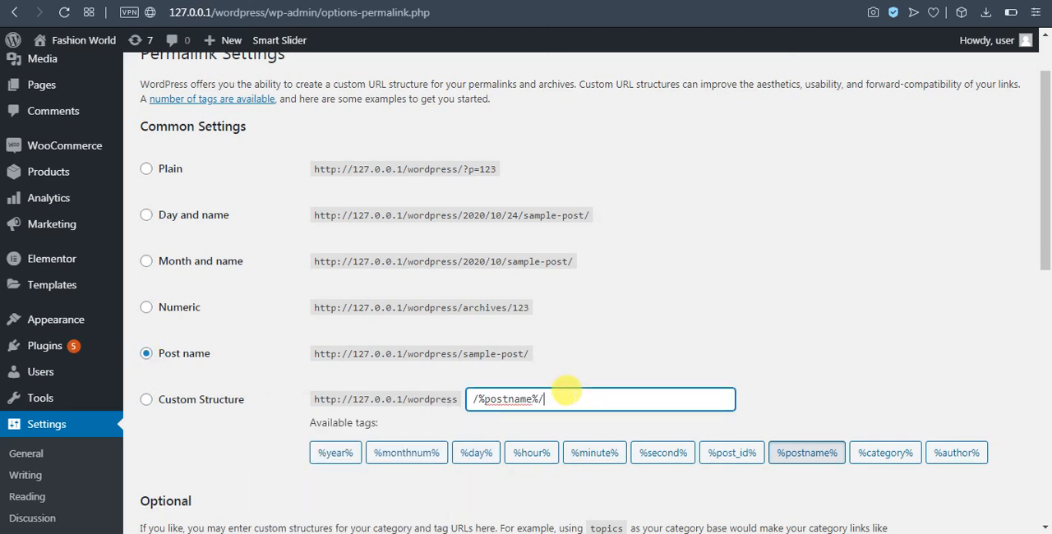
left_click_drag(566, 393, 310, 400)
key("BackSpace")
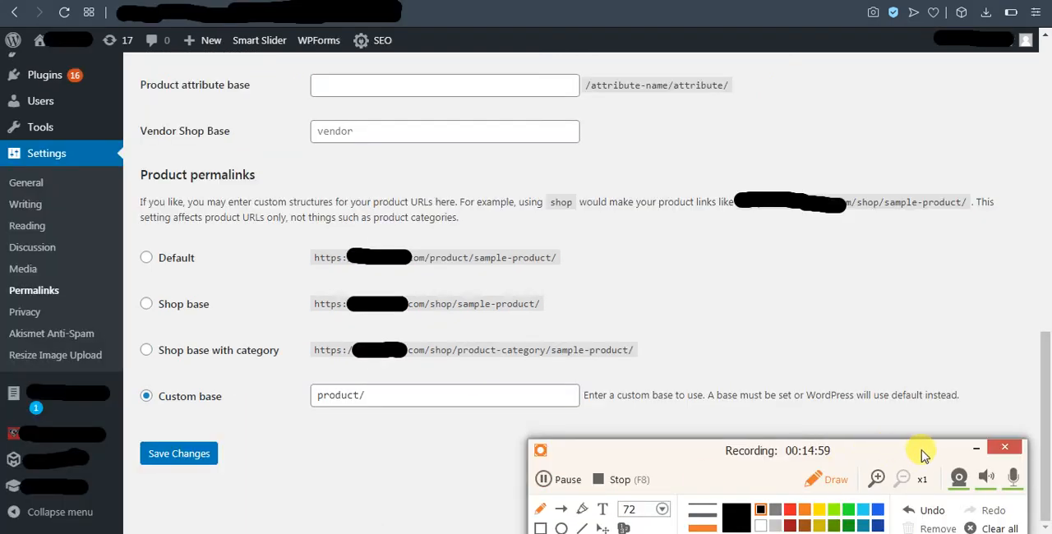
Switch to the other site's Permalink Settings and examine the custom base used for its product permalinks
left_click(976, 448)
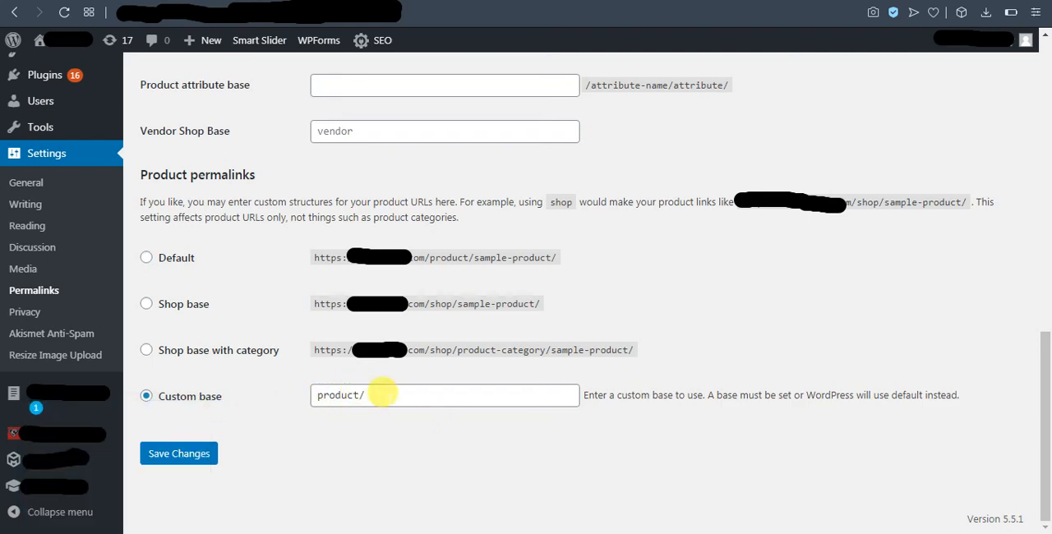
left_click(399, 395)
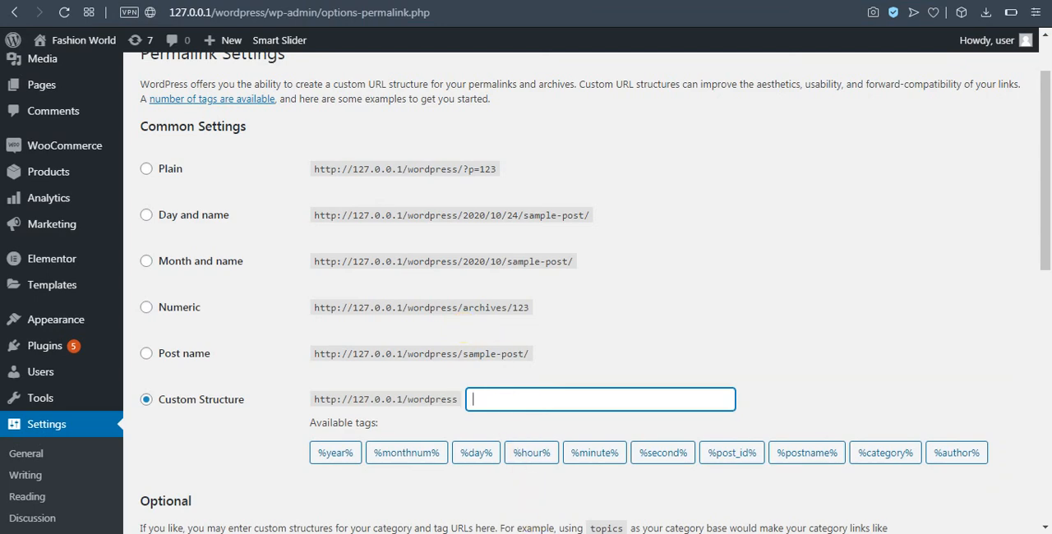
Back in the Fashion World Permalink Settings, build the custom structure /%category%/%post_id%/ from the available tags
left_click(976, 448)
left_click(893, 456)
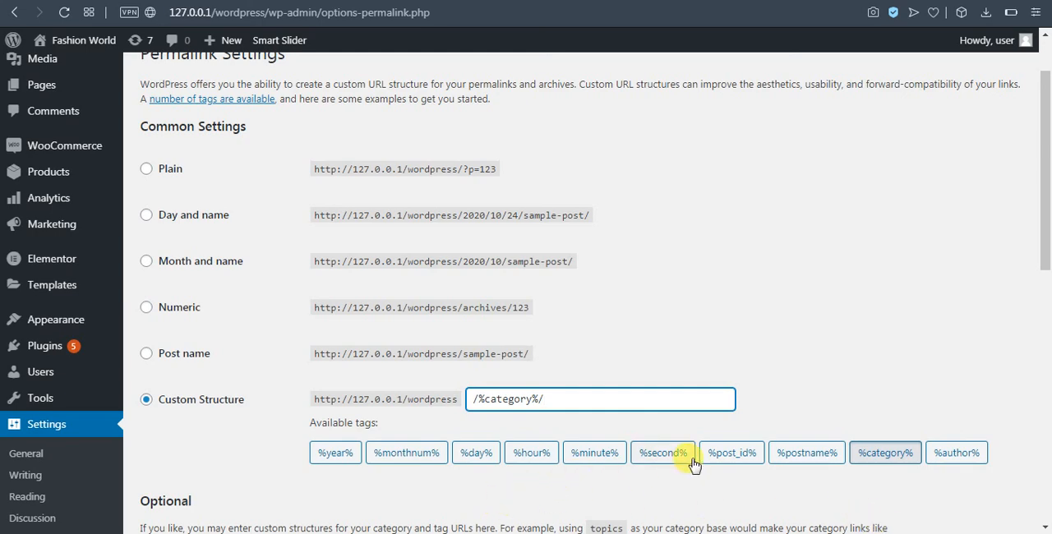
left_click(744, 455)
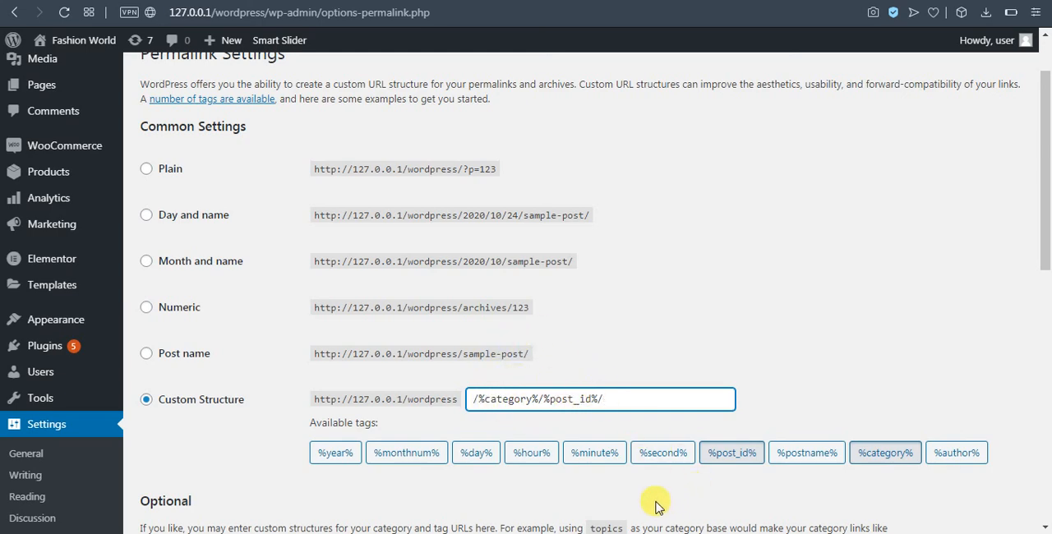
Compare the custom structure with the optional category, tag, product category and product tag bases below it
scroll(656, 483, "down", 5)
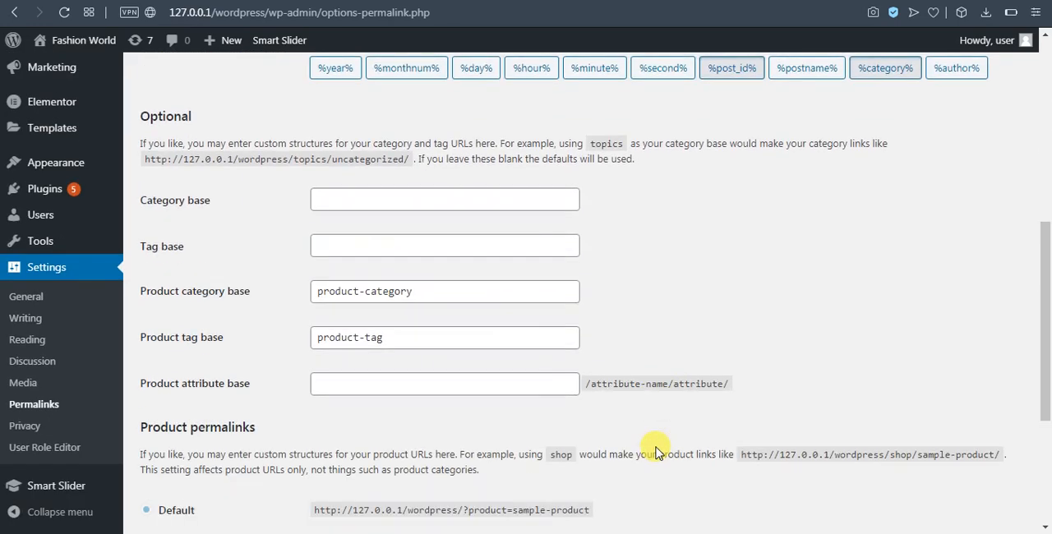
scroll(656, 446, "down", 3)
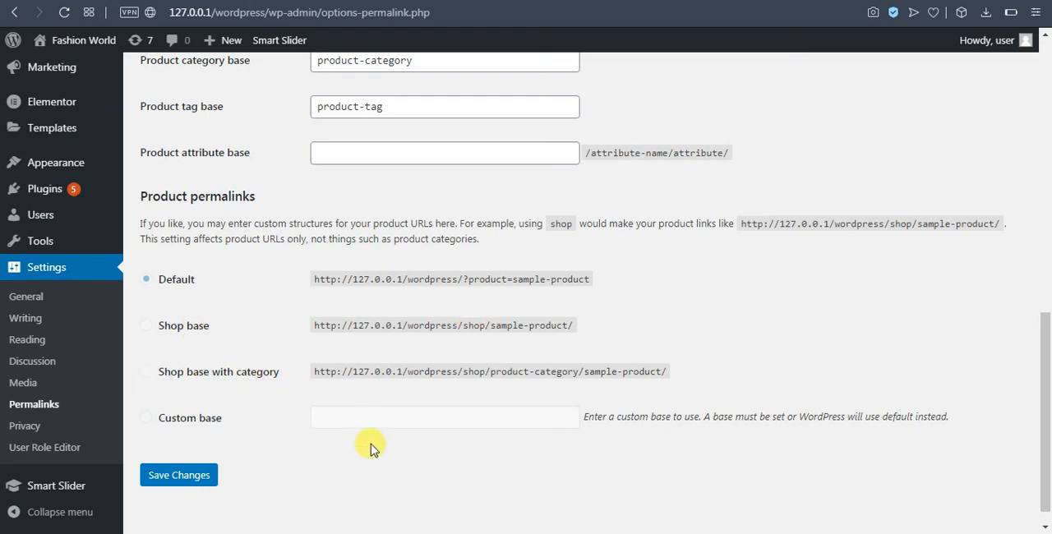
scroll(207, 206, "up", 5)
scroll(259, 366, "up", 3)
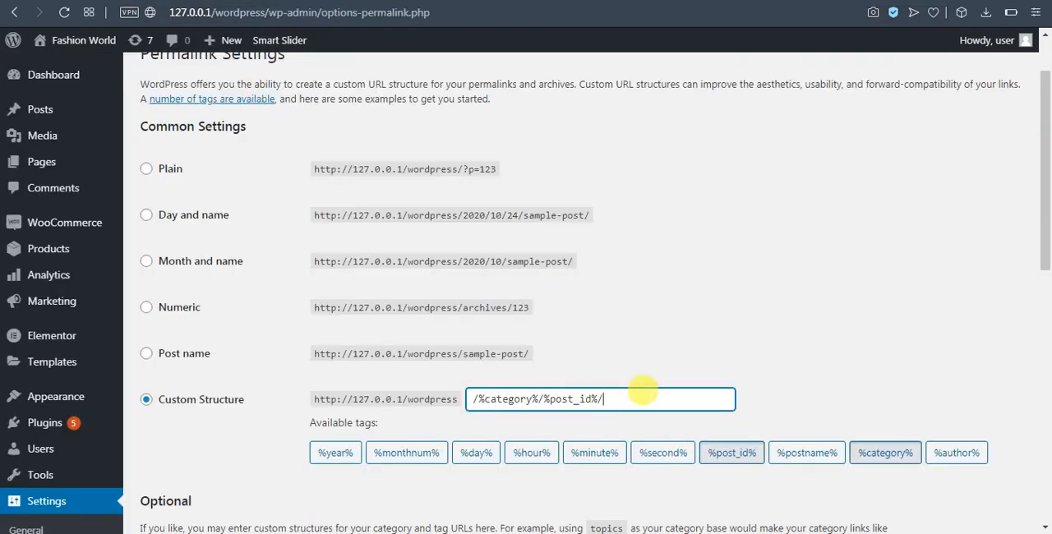
scroll(490, 342, "down", 5)
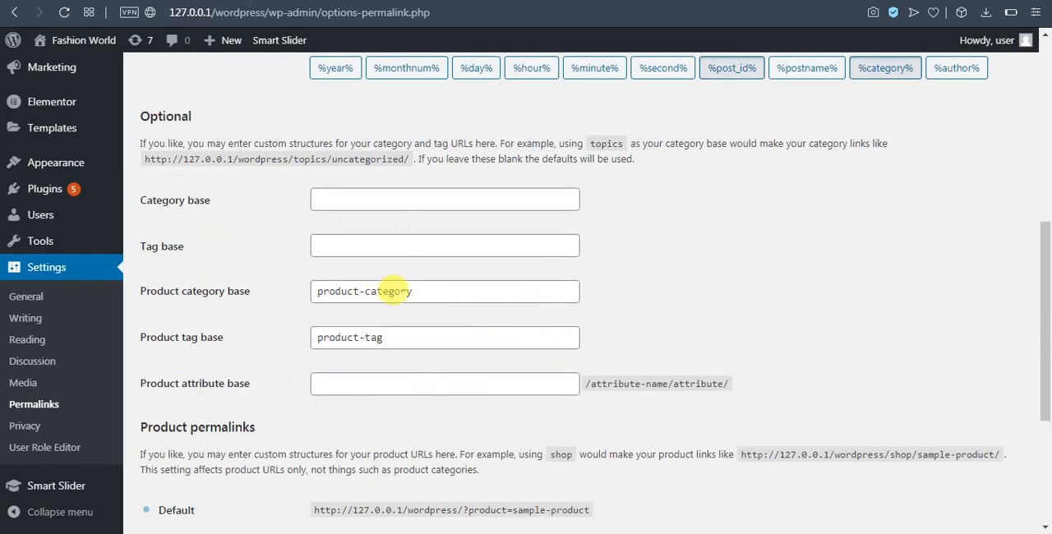
left_click(403, 337)
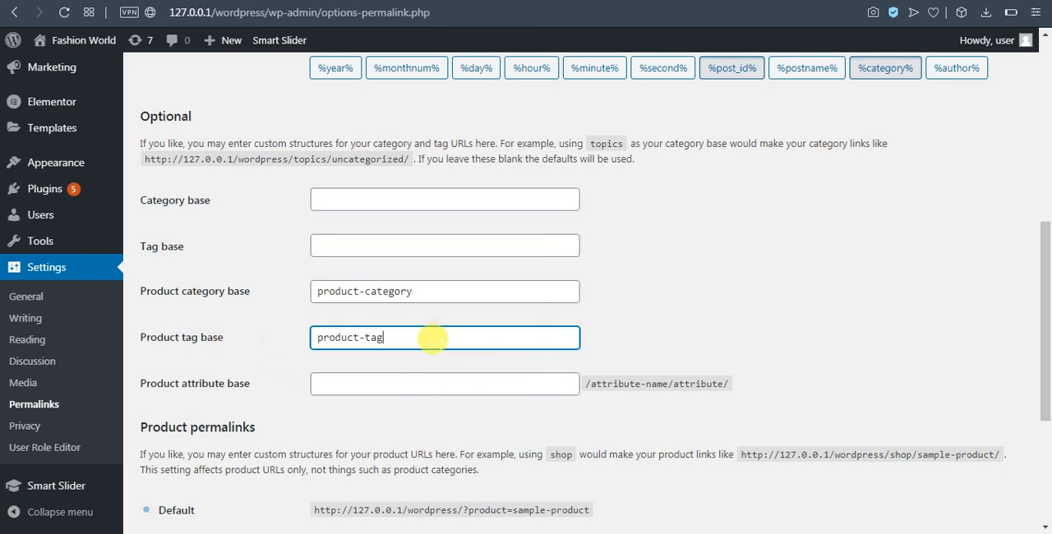
Review the Shop base, Shop base with category and Custom base product permalinks, keep Default, and save the permalink settings
scroll(433, 337, "down", 1)
scroll(439, 352, "down", 2)
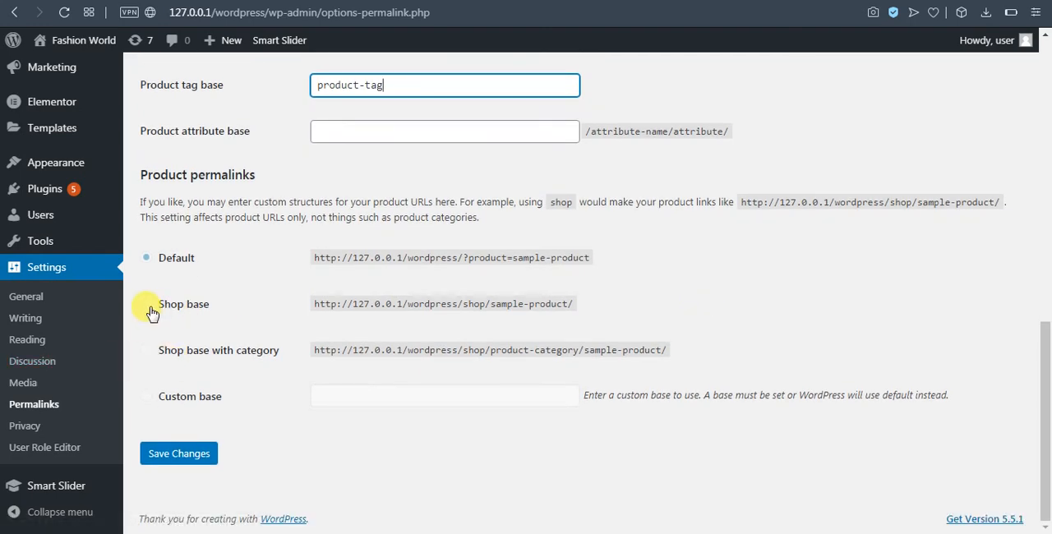
left_click(466, 302)
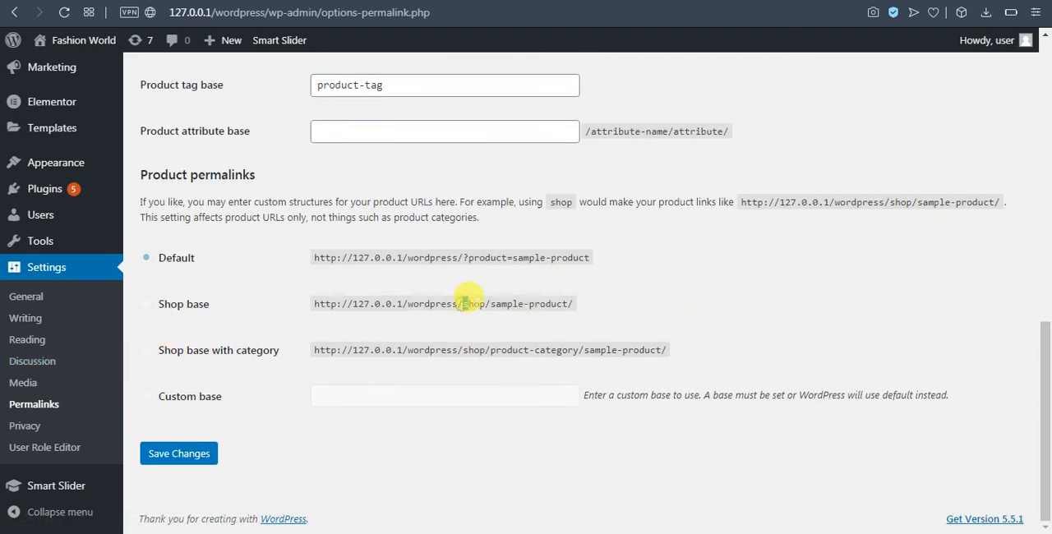
left_click_drag(475, 297, 478, 301)
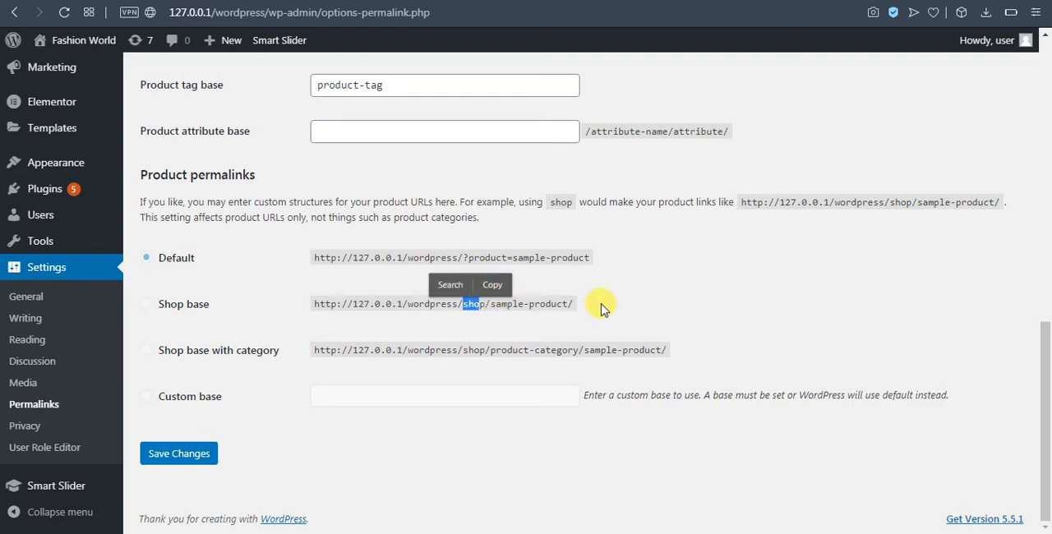
left_click(723, 310)
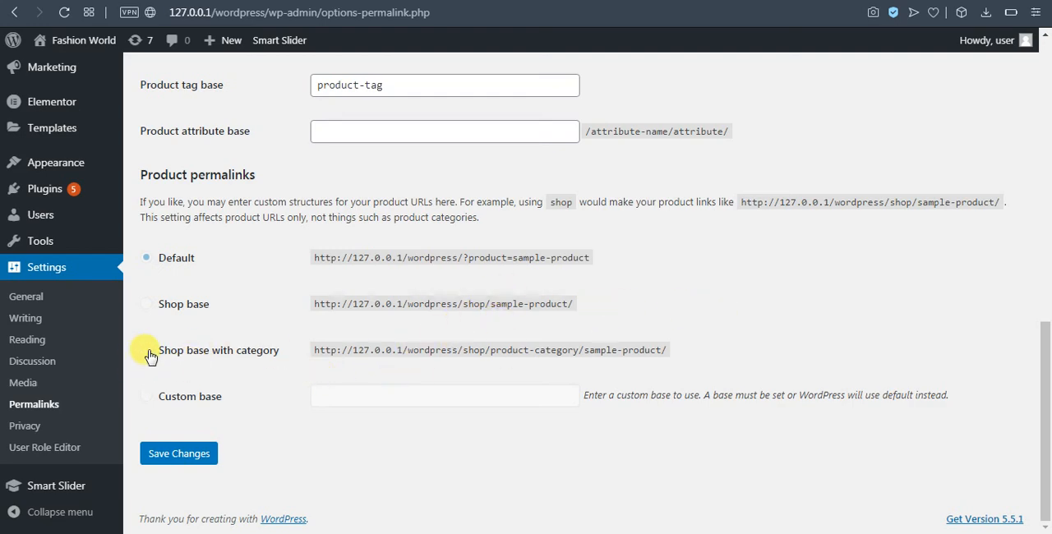
left_click(389, 391)
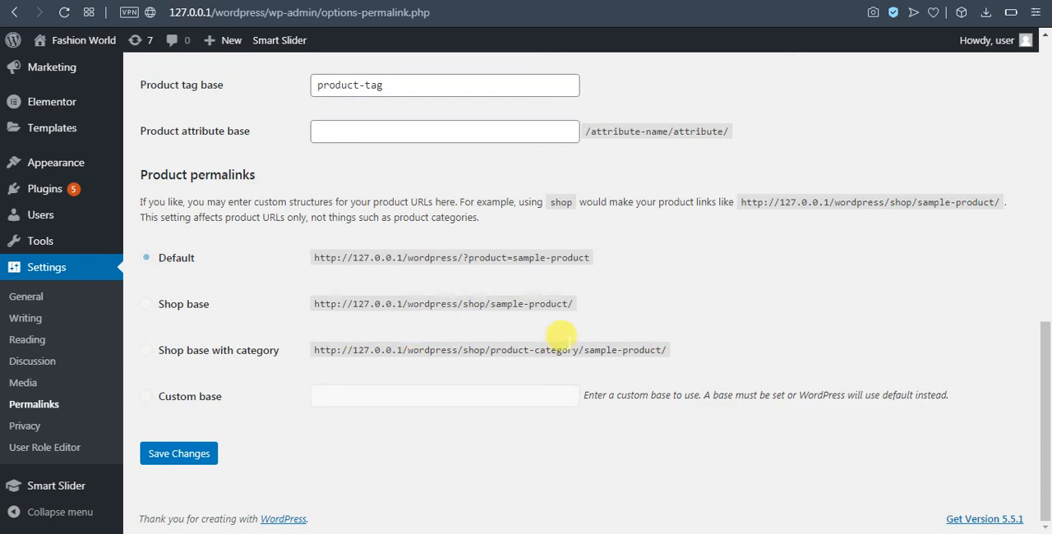
left_click(161, 452)
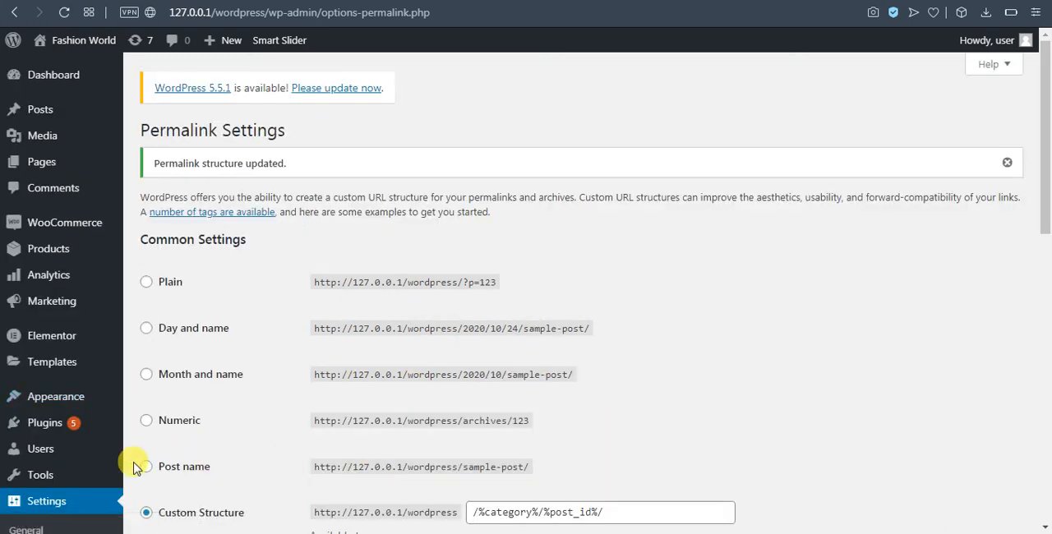
Open the Privacy Settings and assign the existing Privacy Policy page as the site's privacy policy page
scroll(227, 431, "down", 4)
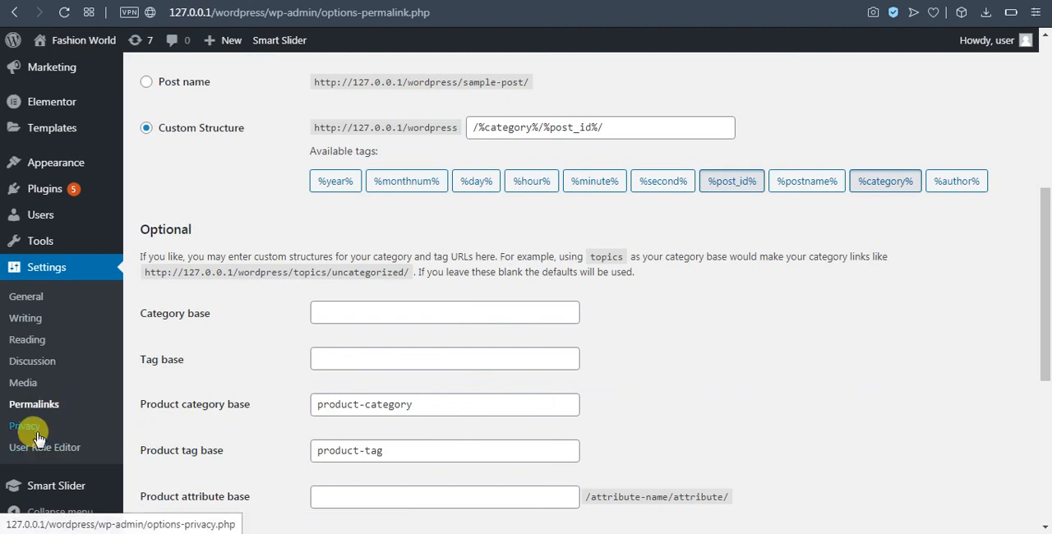
left_click(36, 432)
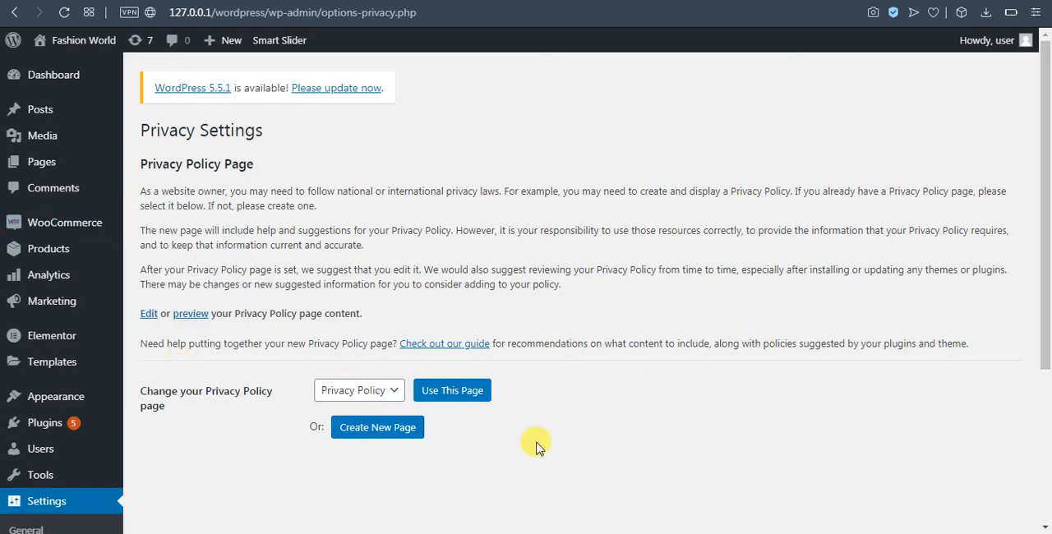
scroll(535, 444, "down", 1)
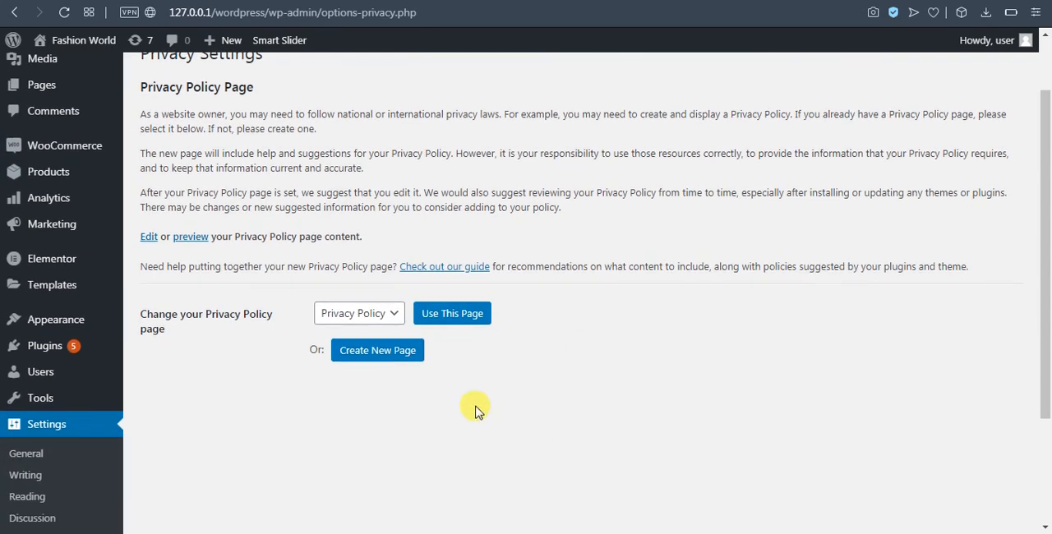
left_click(389, 316)
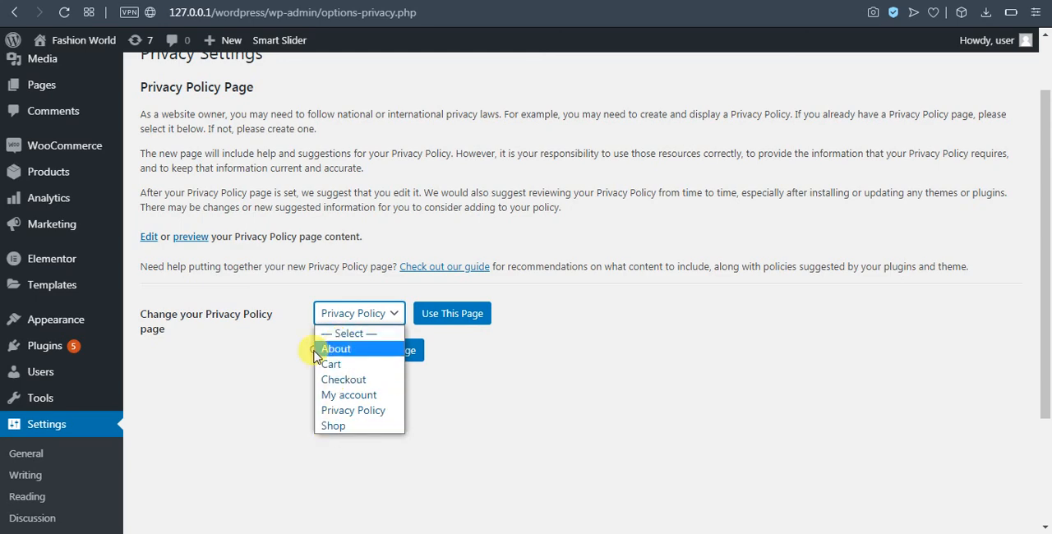
left_click(378, 421)
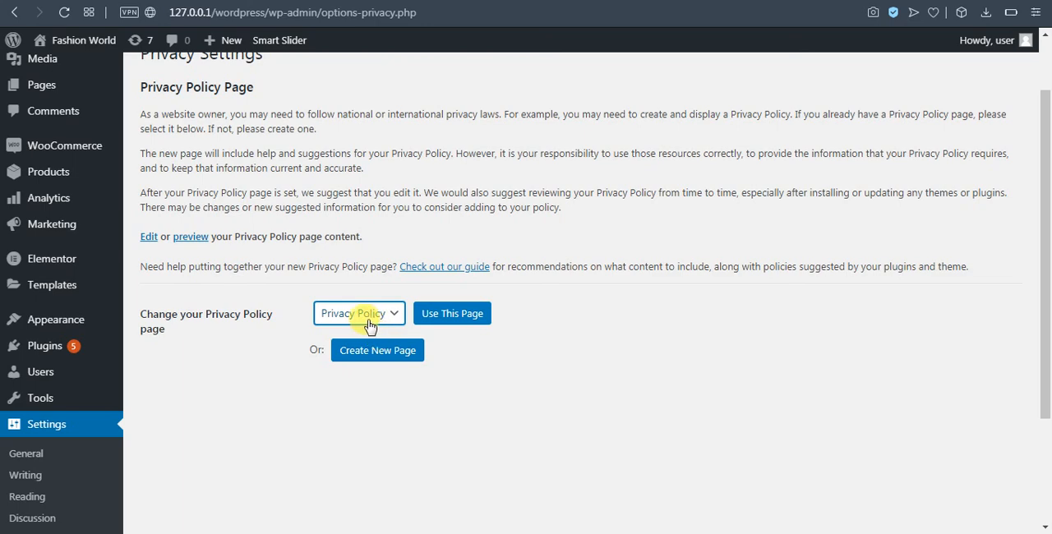
left_click(461, 316)
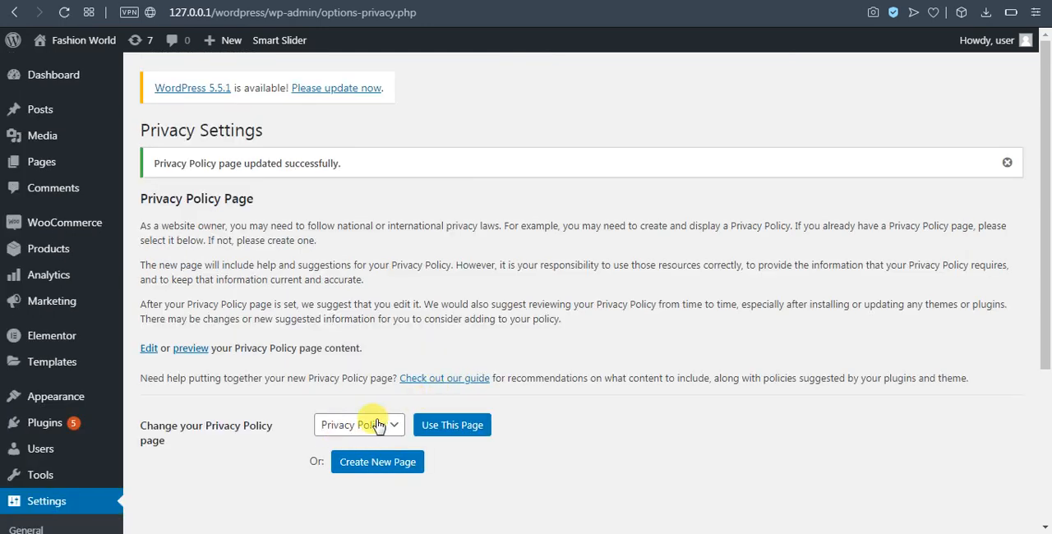
Look over the rest of the Privacy Settings and dismiss the update notice
scroll(379, 425, "down", 1)
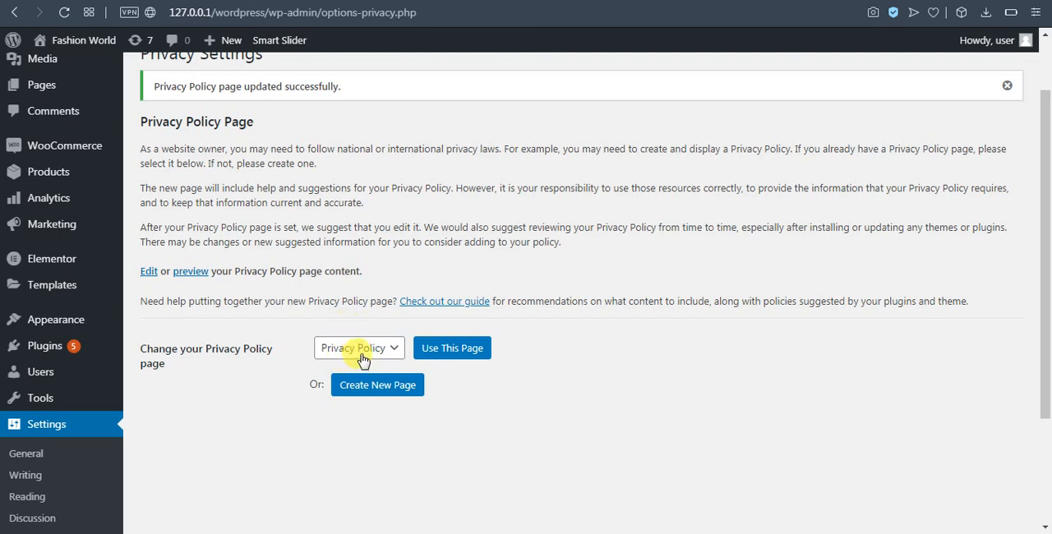
scroll(463, 403, "down", 2)
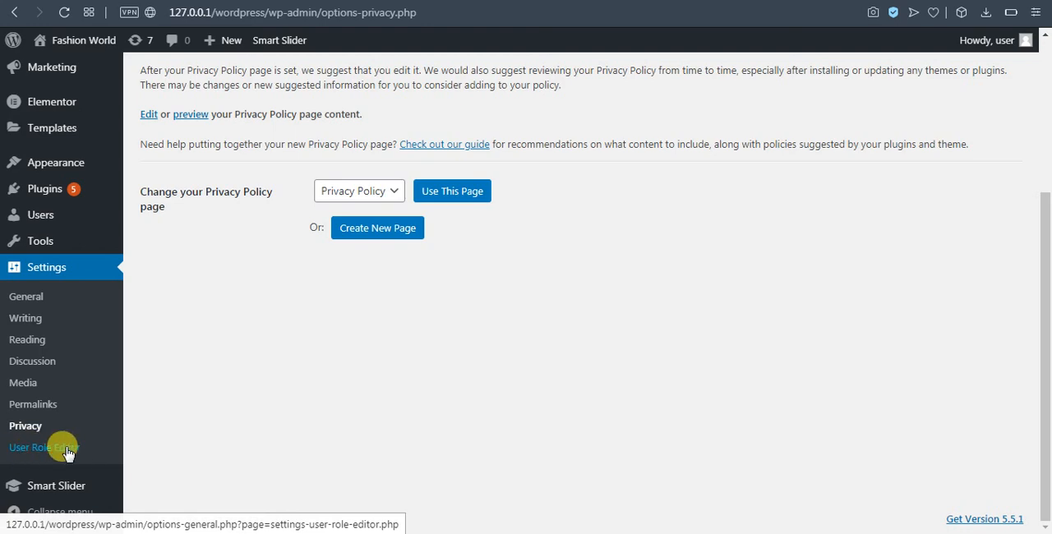
scroll(145, 472, "up", 3)
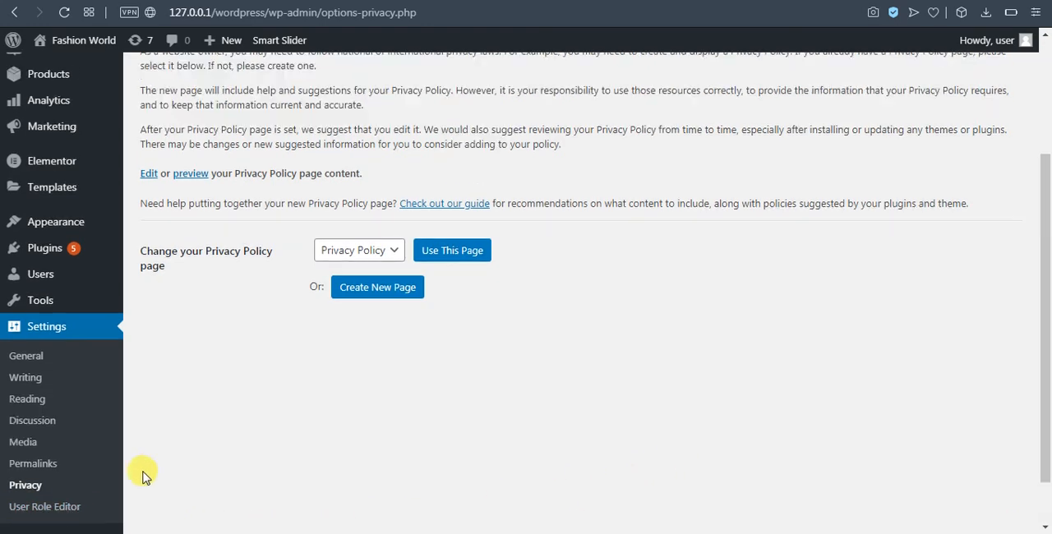
scroll(98, 477, "down", 3)
scroll(233, 396, "up", 3)
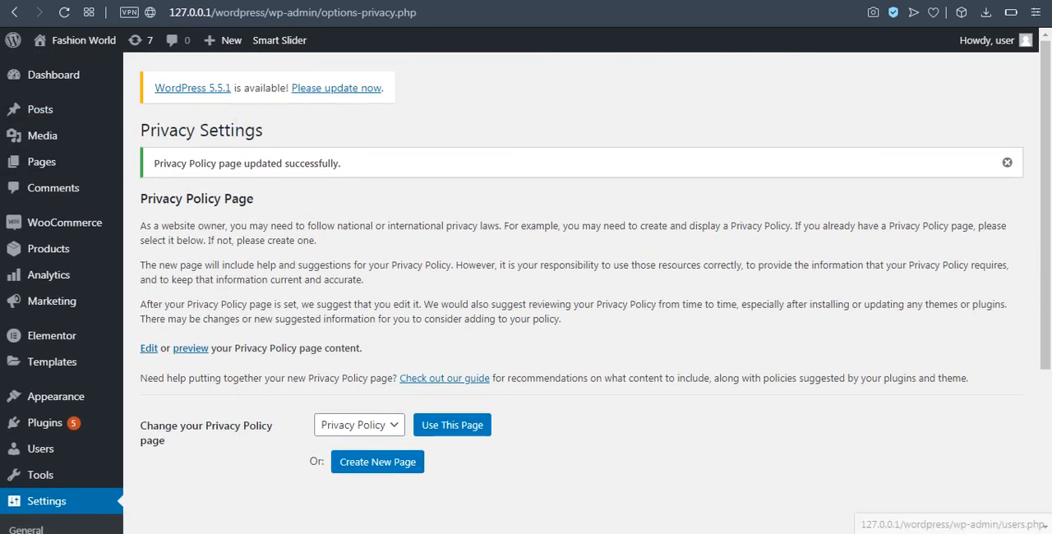
left_click(1009, 163)
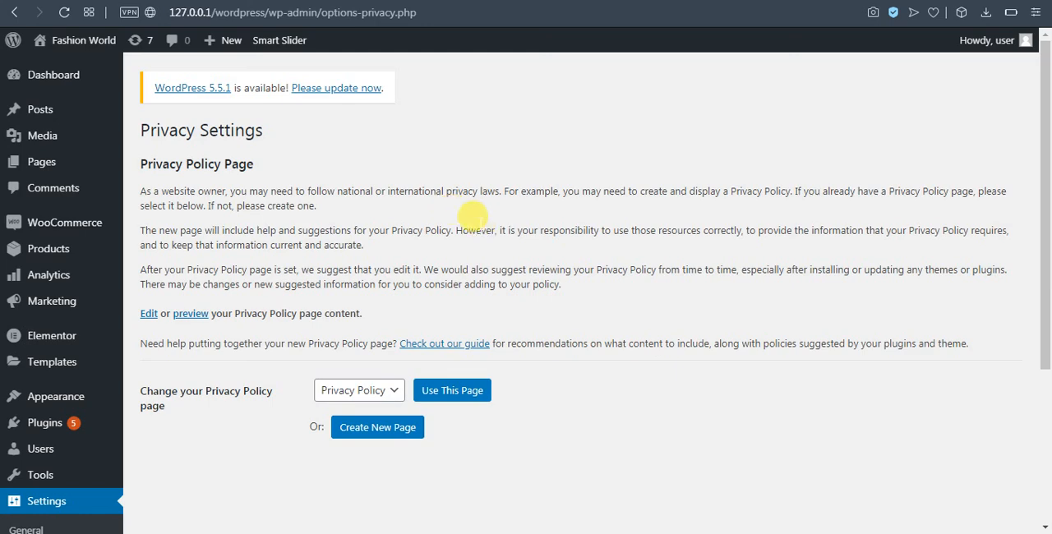
mouse_move(69, 168)
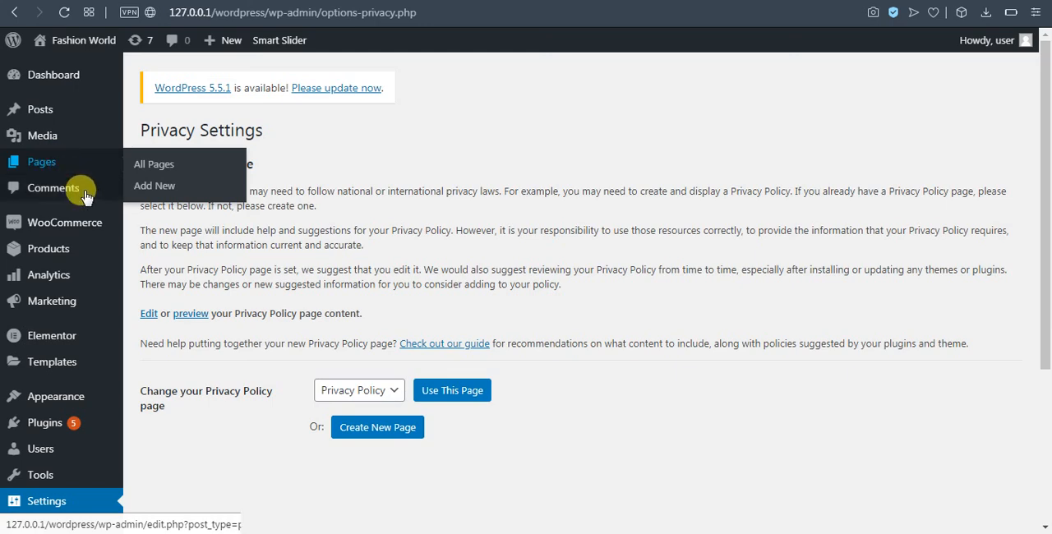
mouse_move(87, 224)
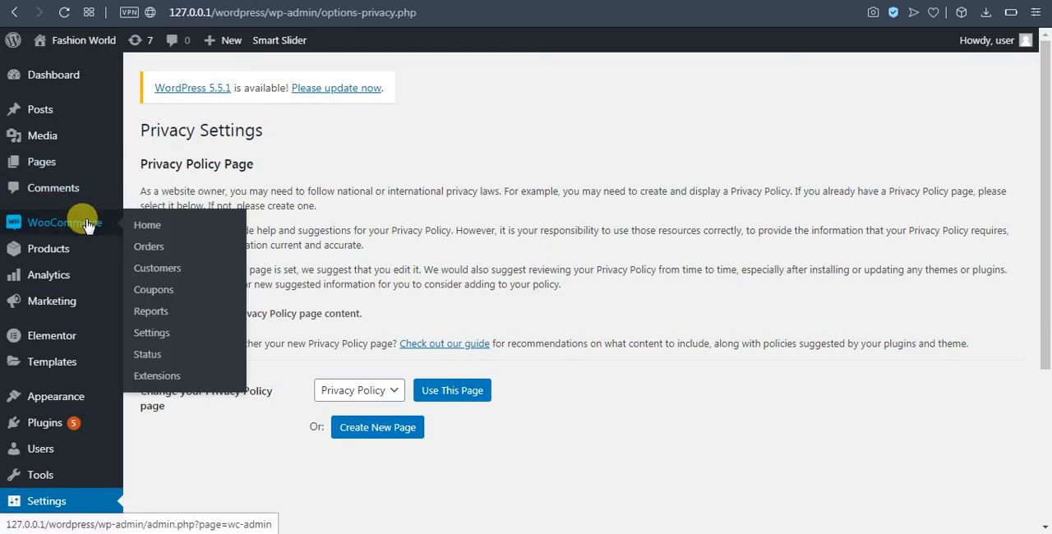